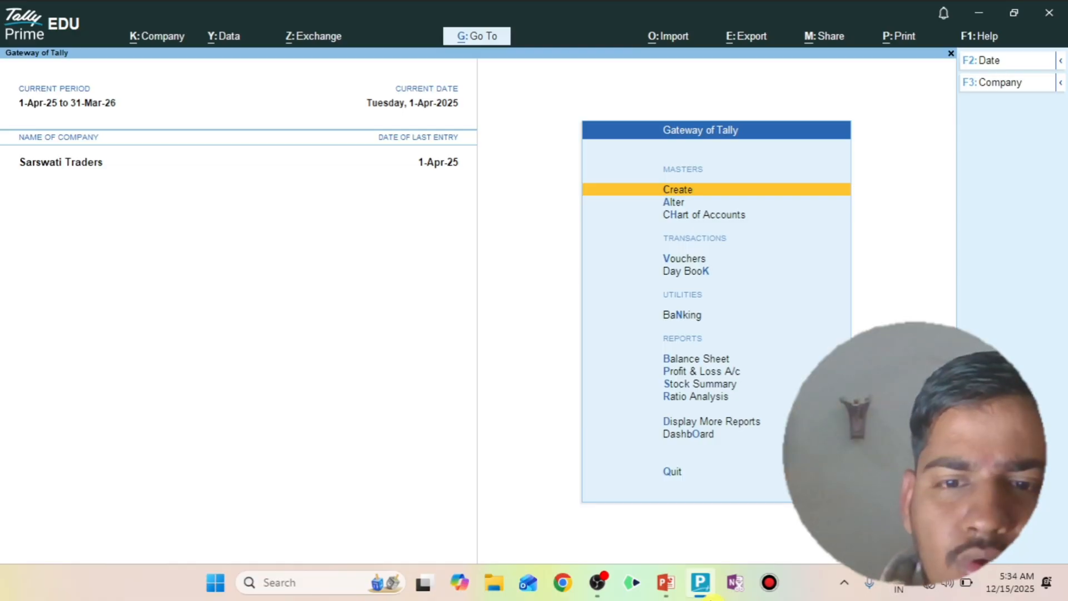
- Open the company features and review the inventory settings, accepting them without changes
key("F11")
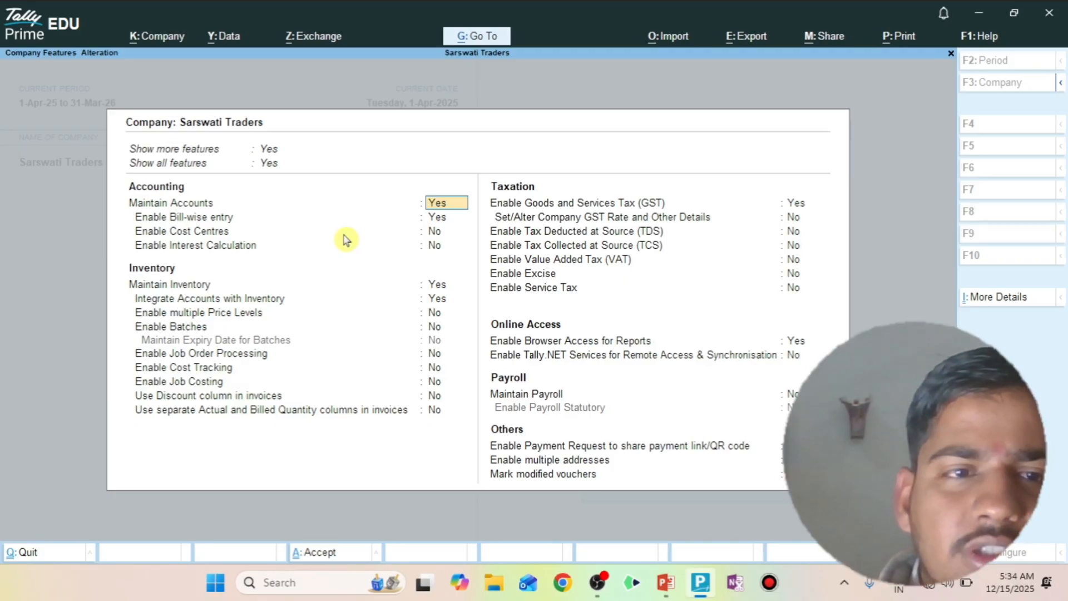
key("Down")
key("Down")
key("Down")
key("Down")
key("Down")
key("Down")
key("Down")
key("Down")
key("Down")
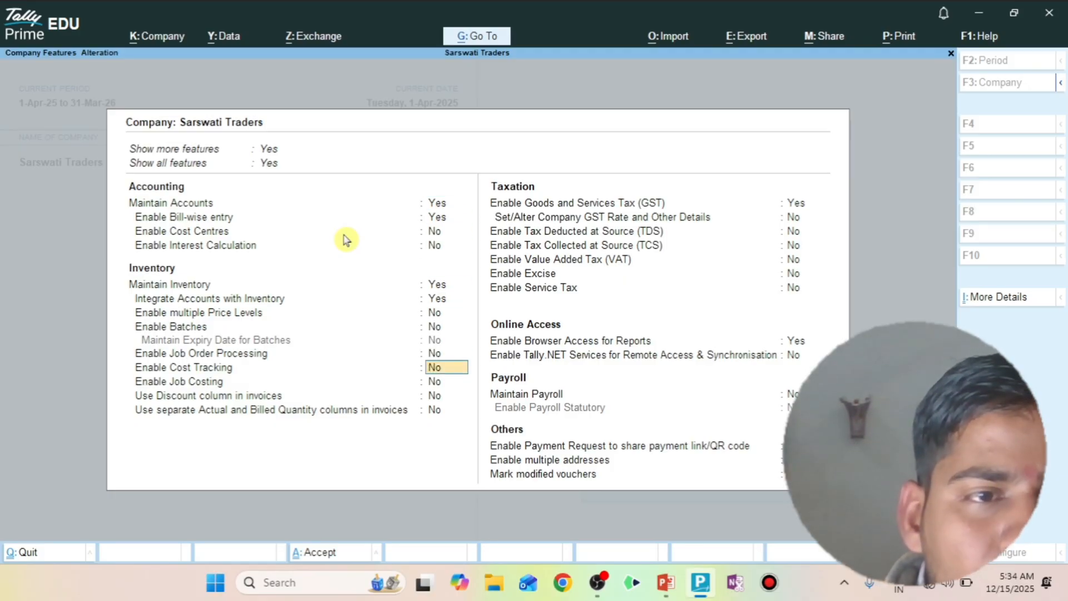
key("Down")
key("Down")
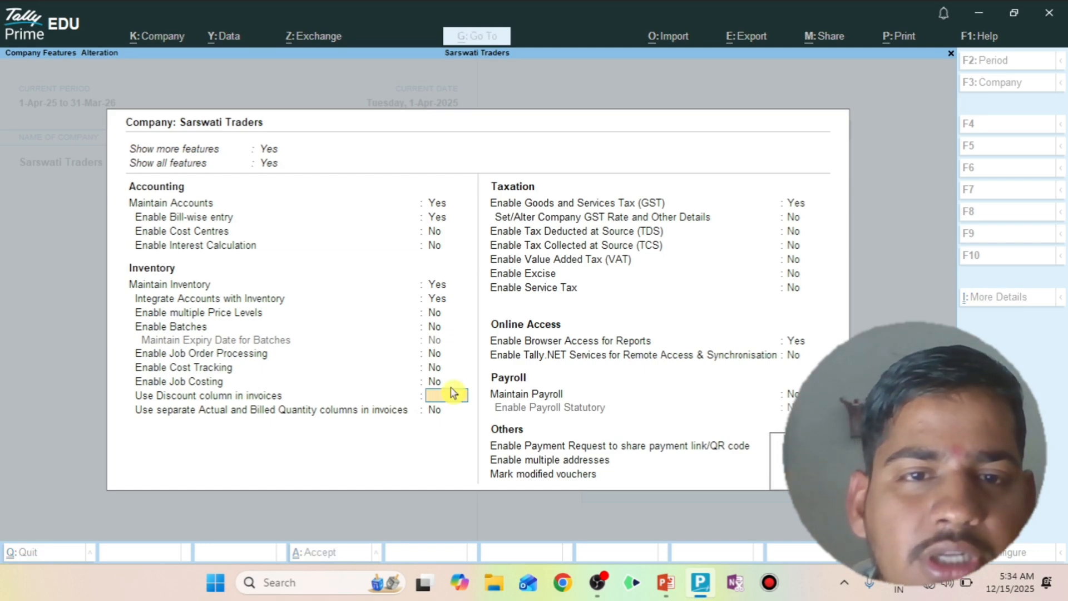
key("ctrl+a")
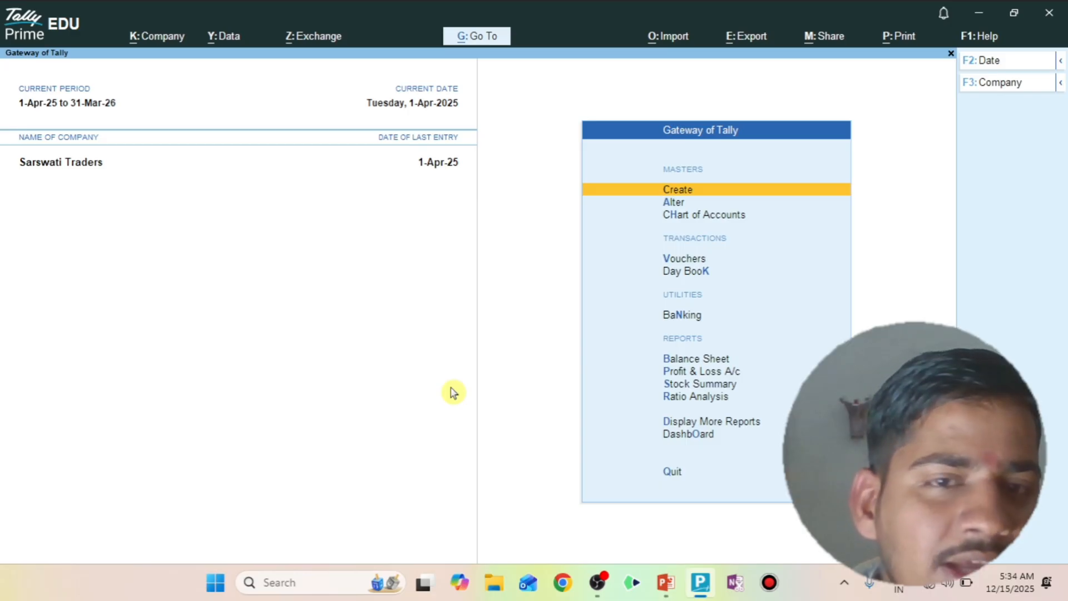
- Open the sales register and list April's sales vouchers
key("d")
key("a")
key("s")
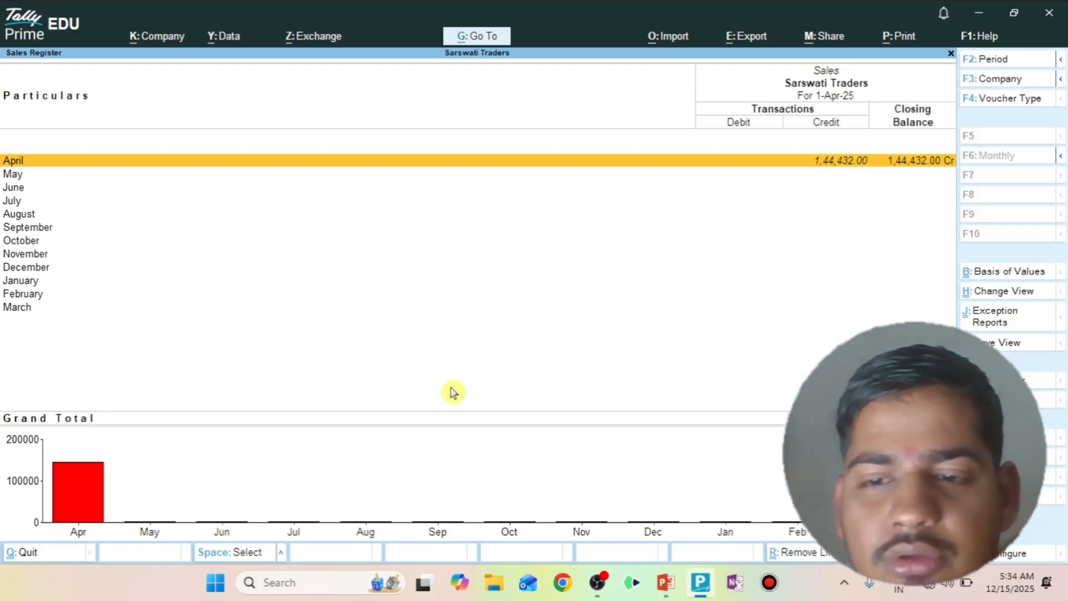
key("Return")
key("Down")
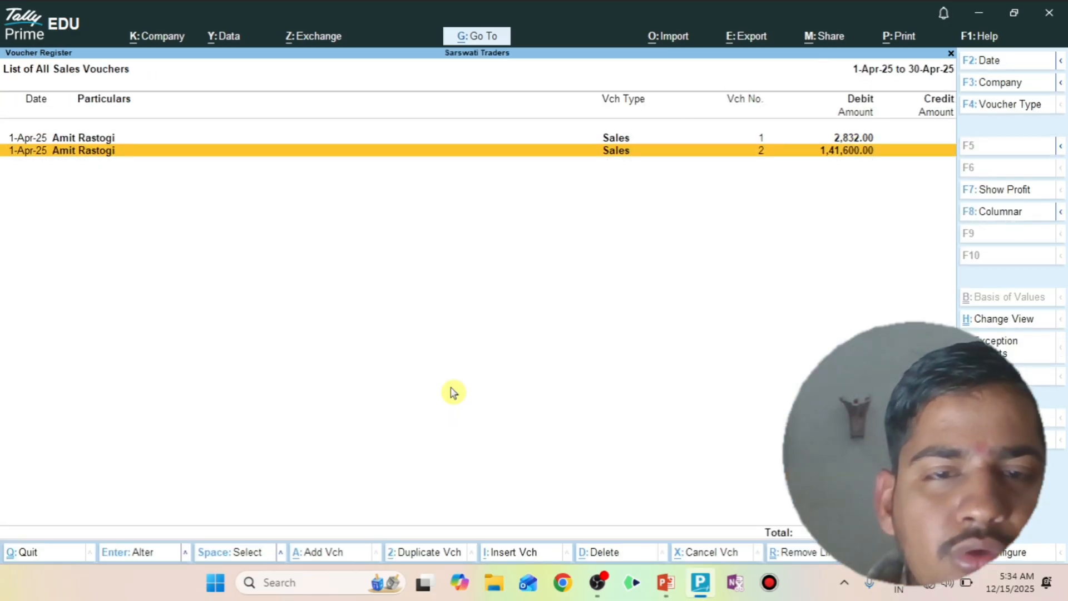
key("alt+a")
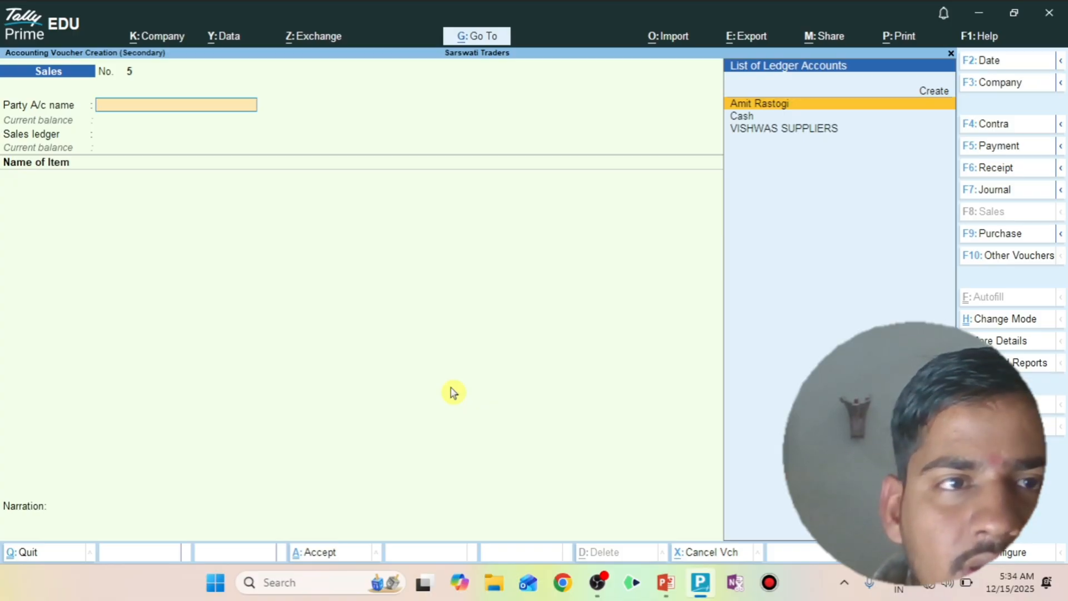
key("Return")
key("ctrl+a")
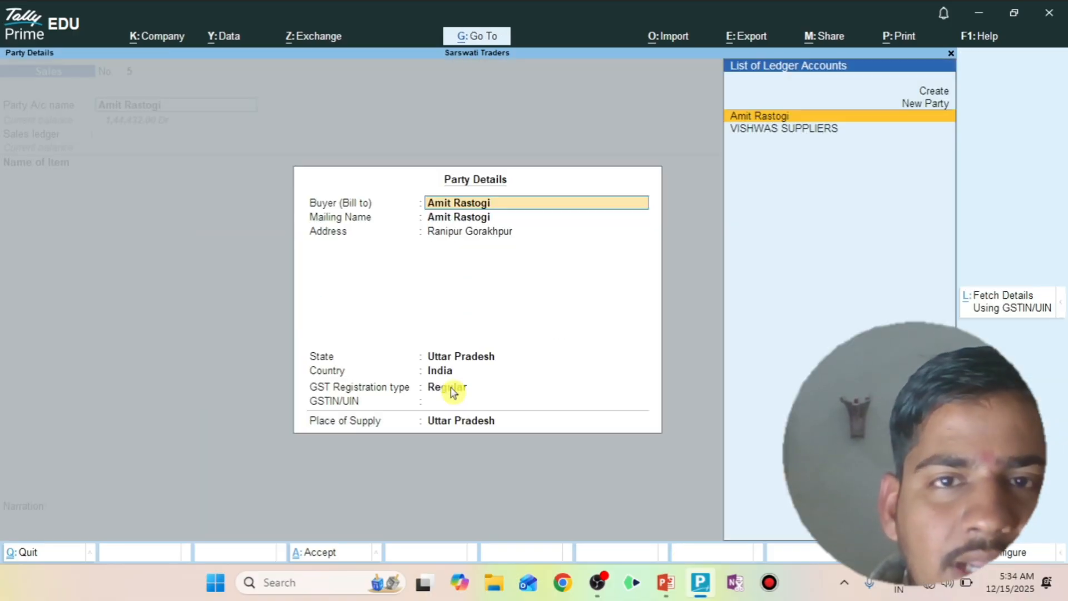
key("Return")
- Choose Local Sale @ 18% as sales ledger and add 10 KG of A1 Rice at 80 per KG
key("Return")
key("ctrl+a")
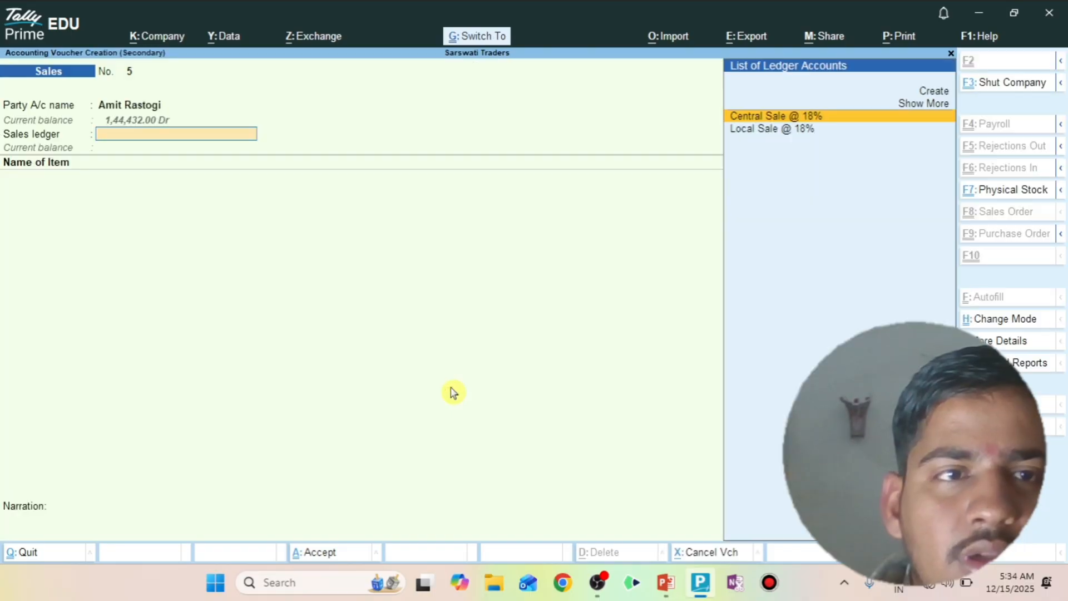
key("Down")
key("Return")
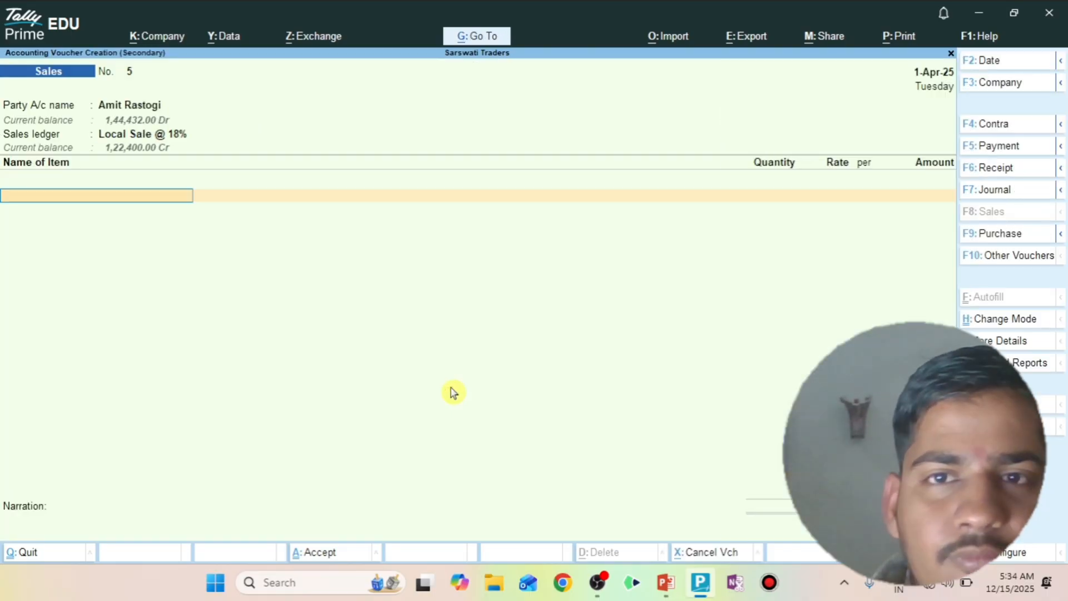
type("a")
key("Down")
key("Return")
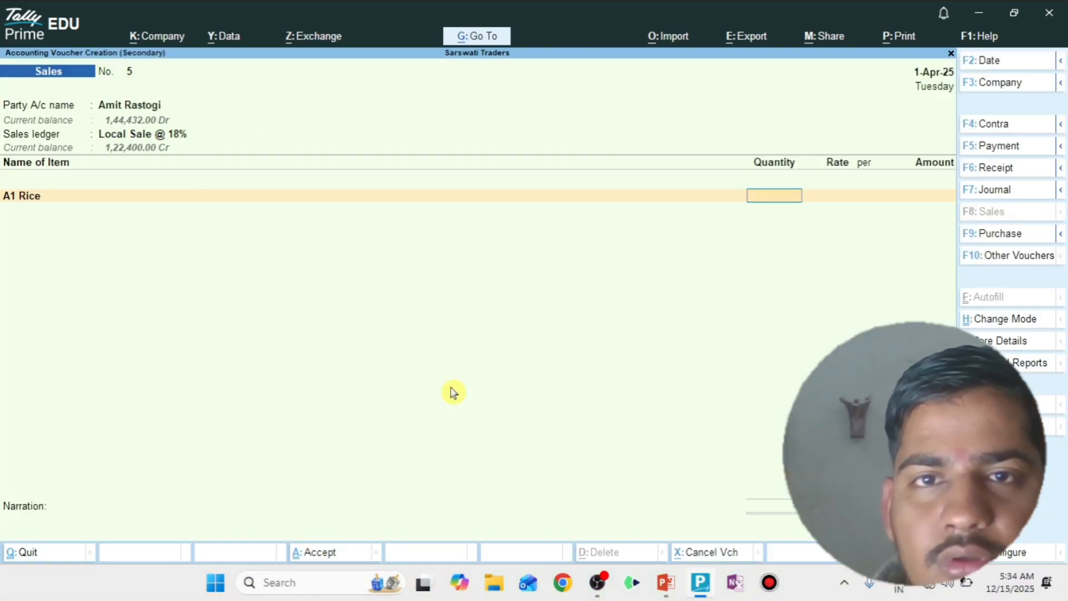
type("10")
key("Return")
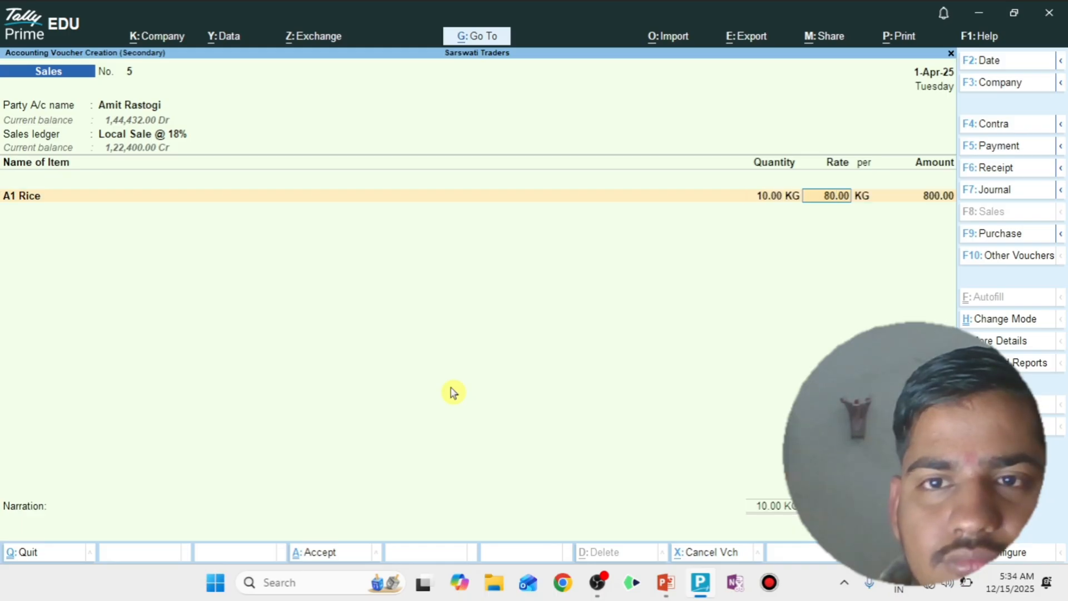
key("Return")
key("Return")
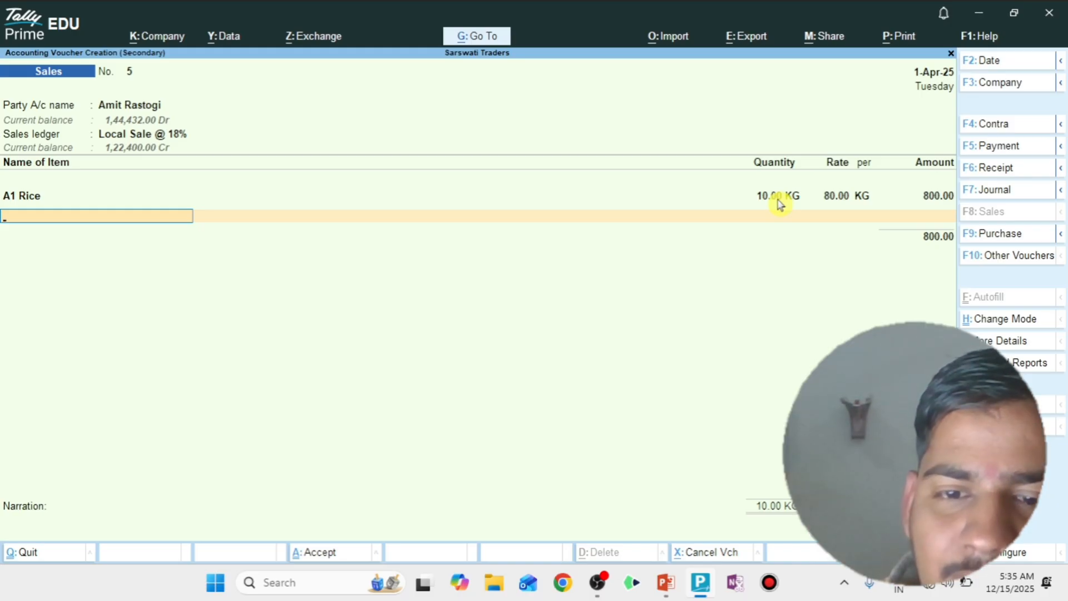
- Enable the Use Discount column in invoices option in the company features
key("F11")
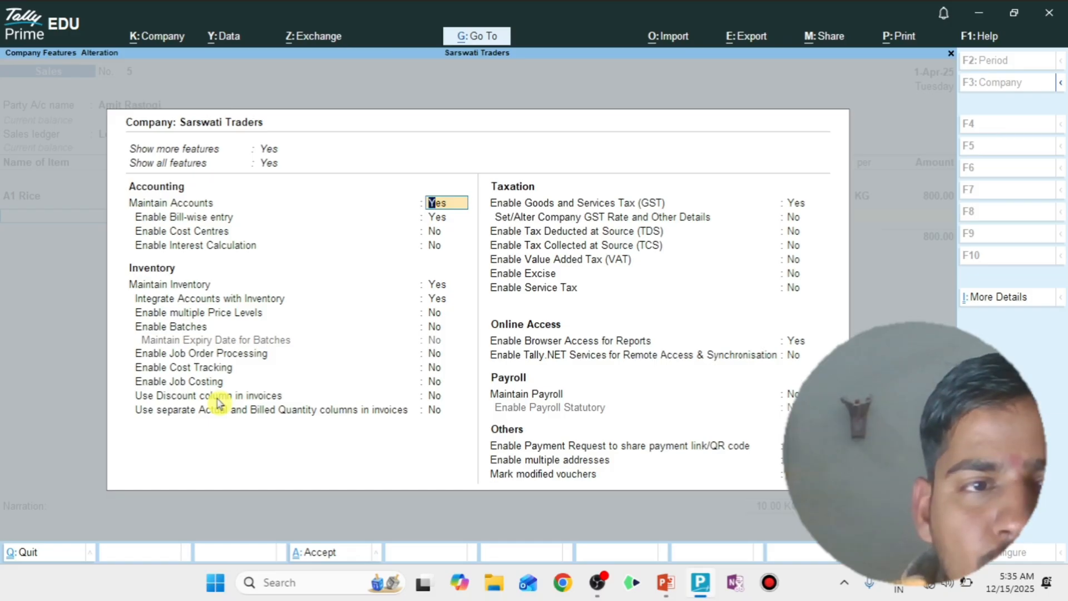
left_click(436, 396)
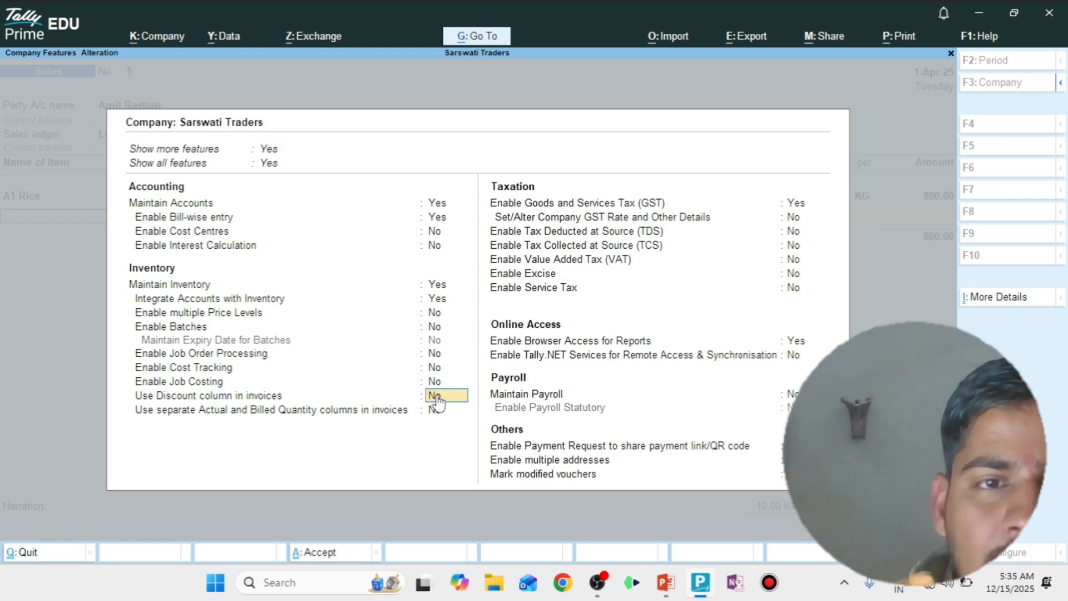
type("y")
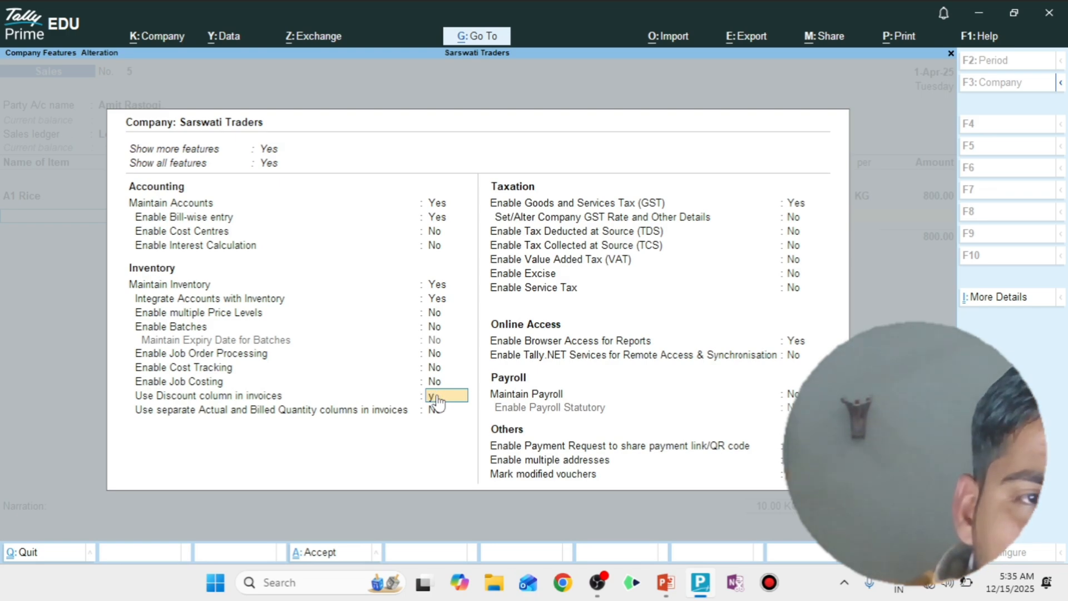
key("Return")
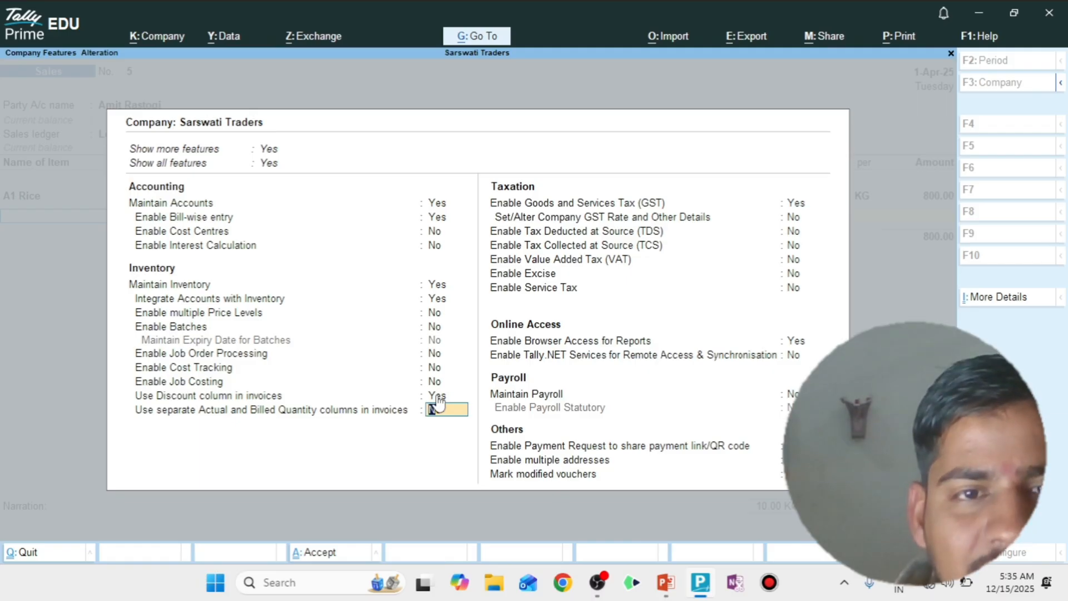
key("ctrl+a")
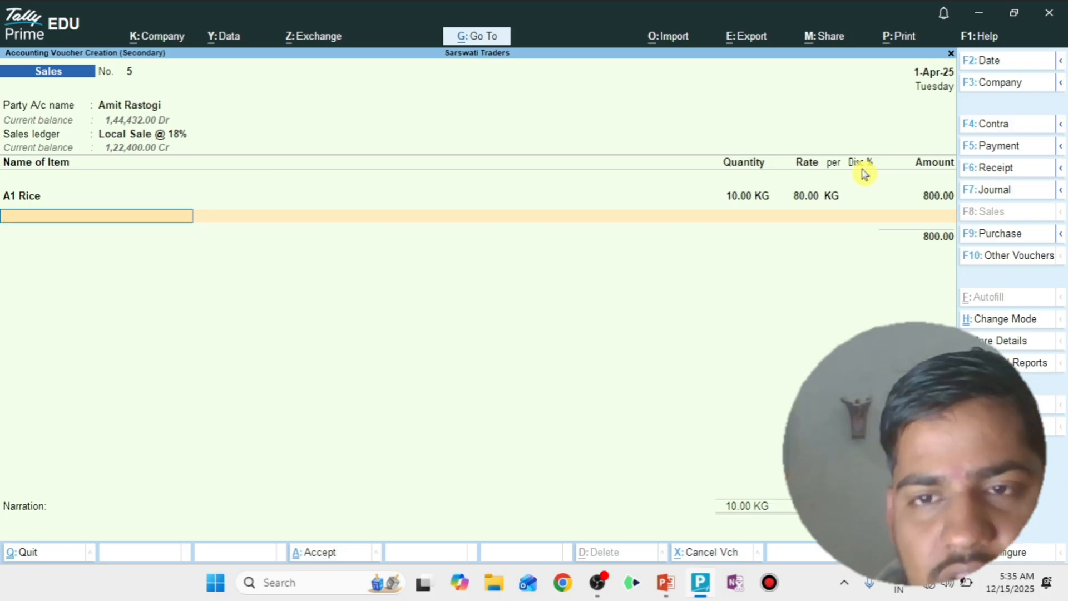
- Discard the unsaved sales voucher
key("BackSpace")
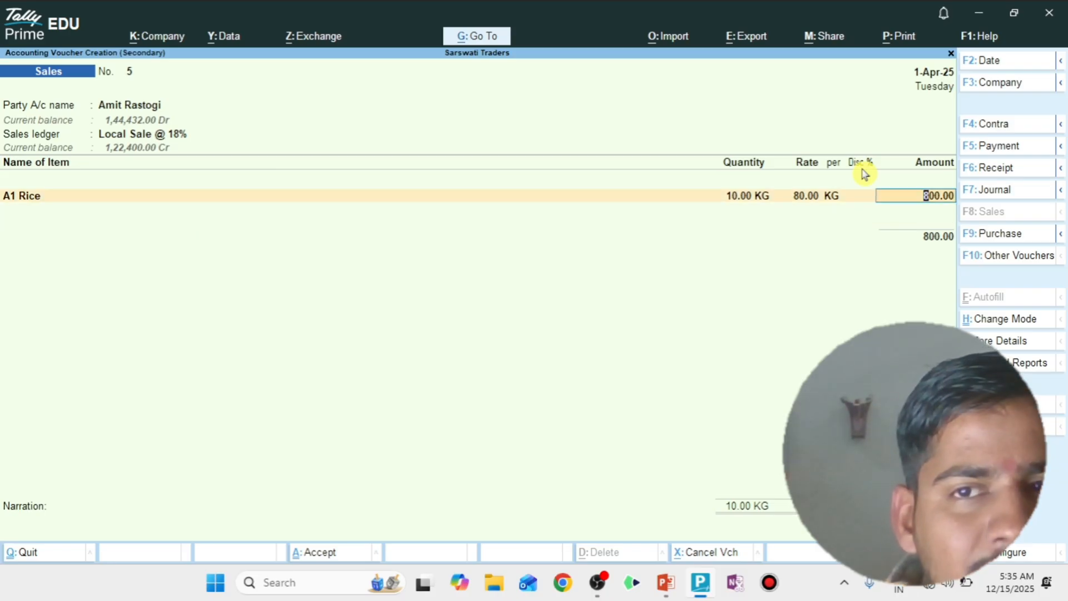
key("Escape")
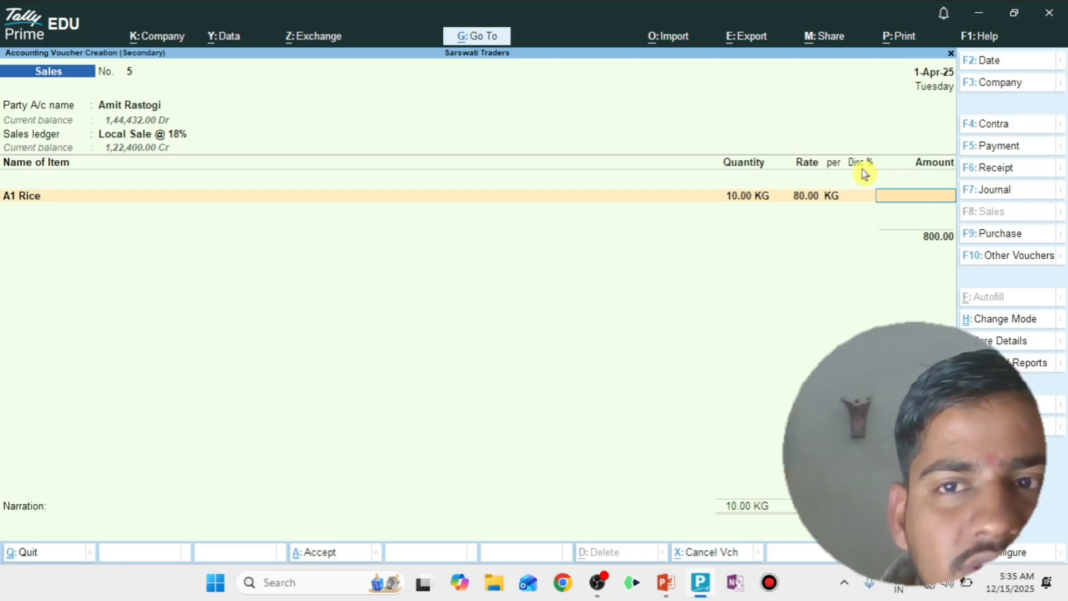
key("Escape")
key("Return")
key("alt+a")
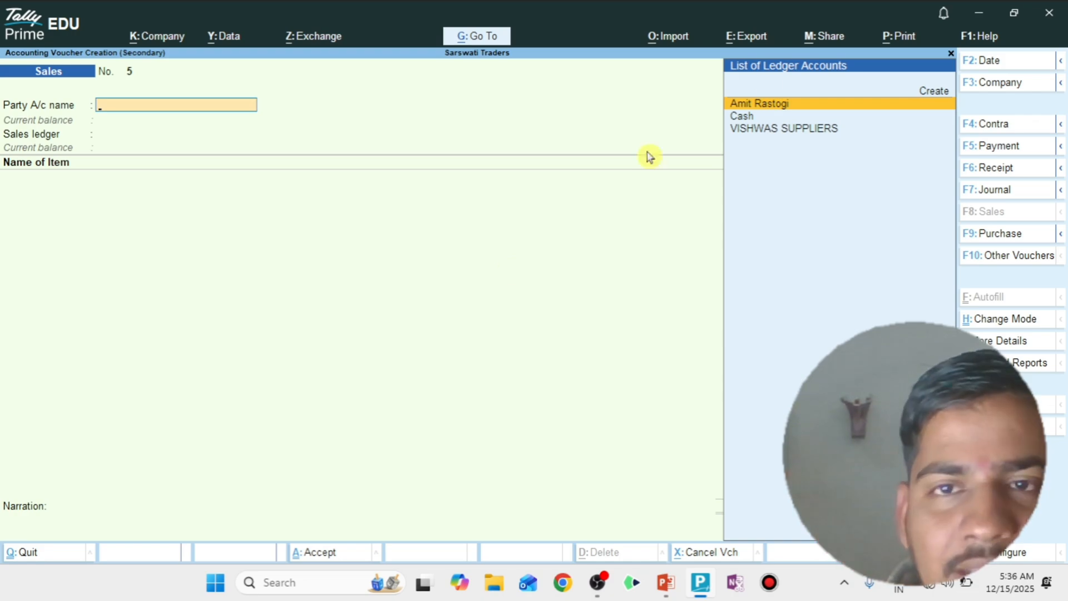
left_click(774, 108)
key("ctrl+a")
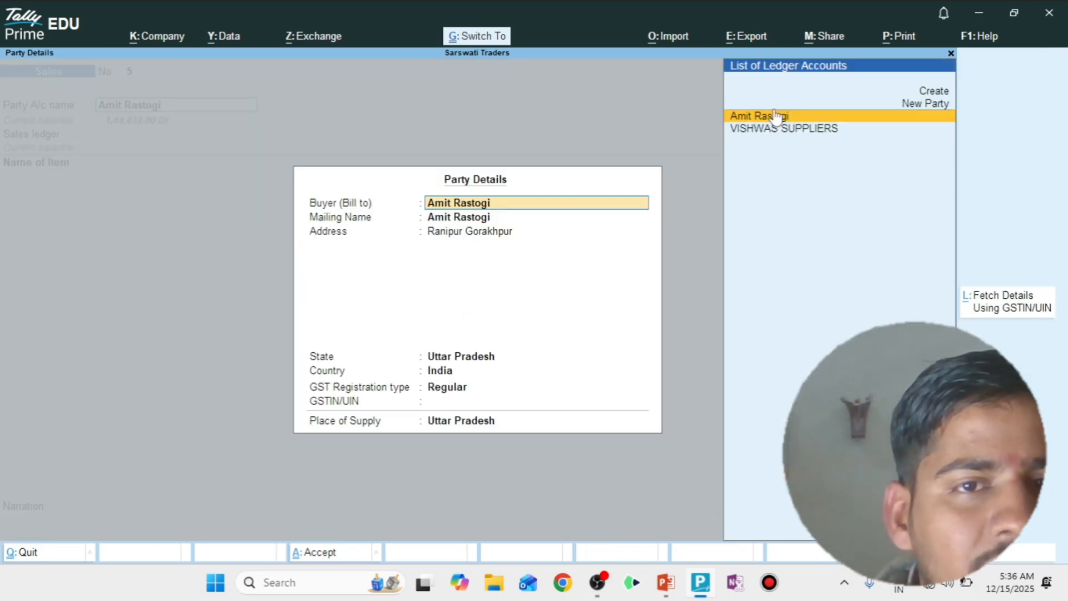
key("ctrl+a")
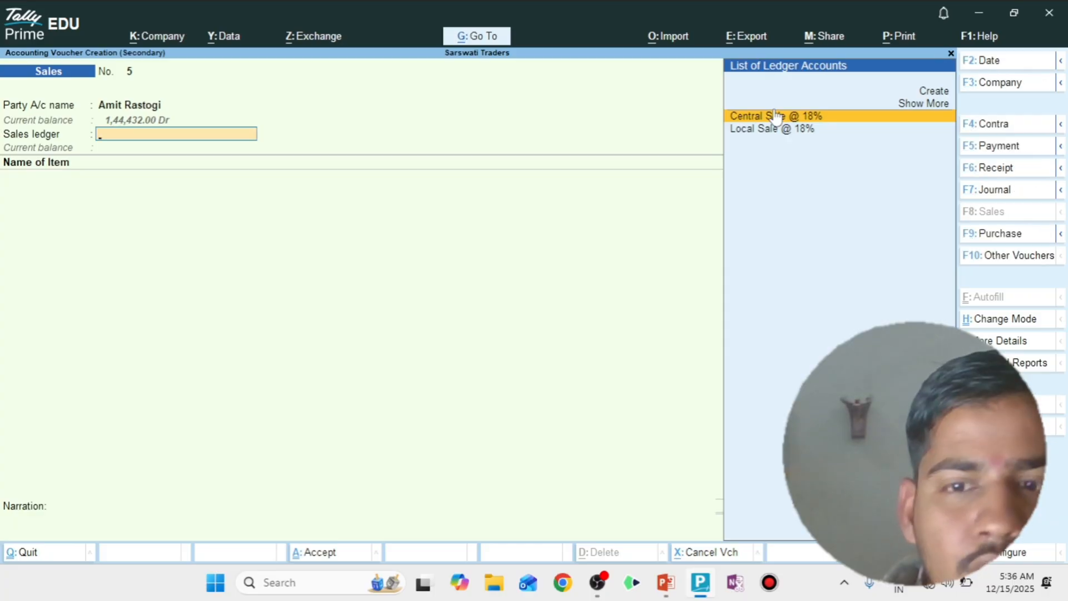
key("Down")
key("Return")
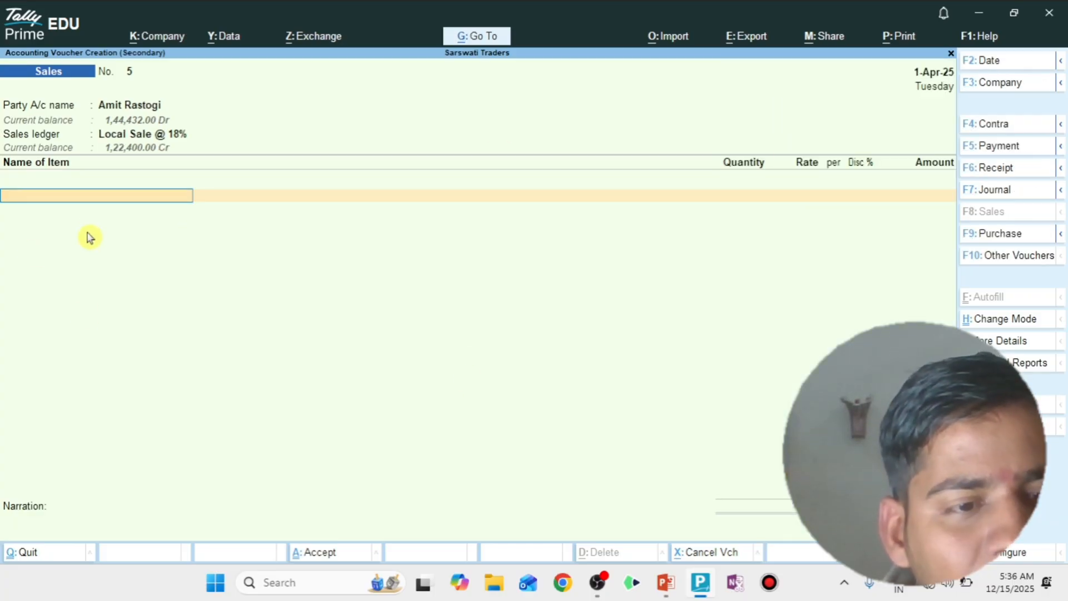
- Check the exercise slide in PowerPoint, then add Samsung Mobile Cover with a quantity of 20 PCS
key("alt+Tab")
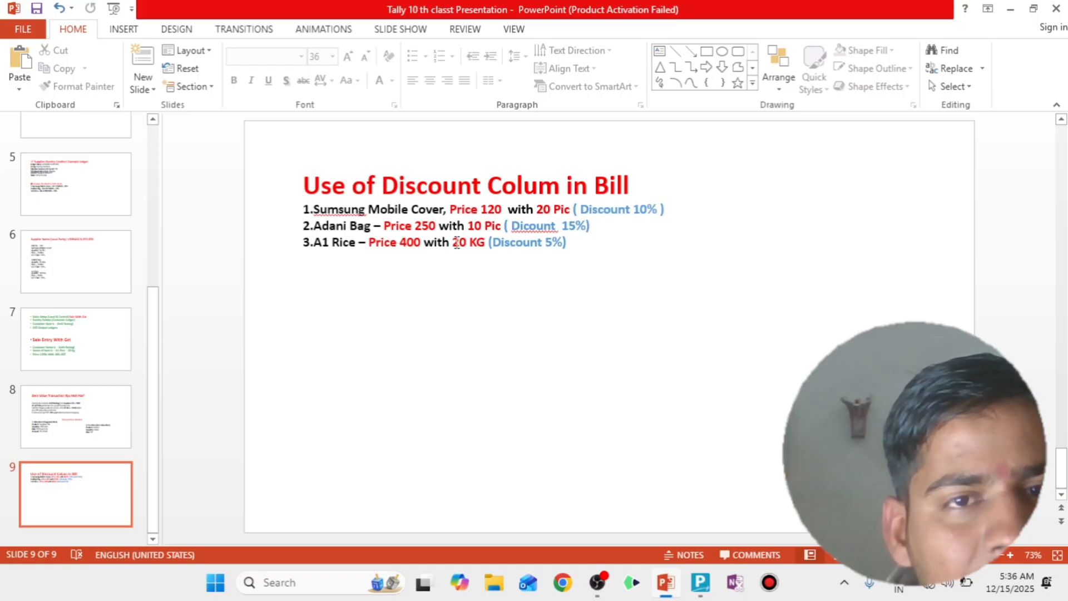
key("alt+Tab")
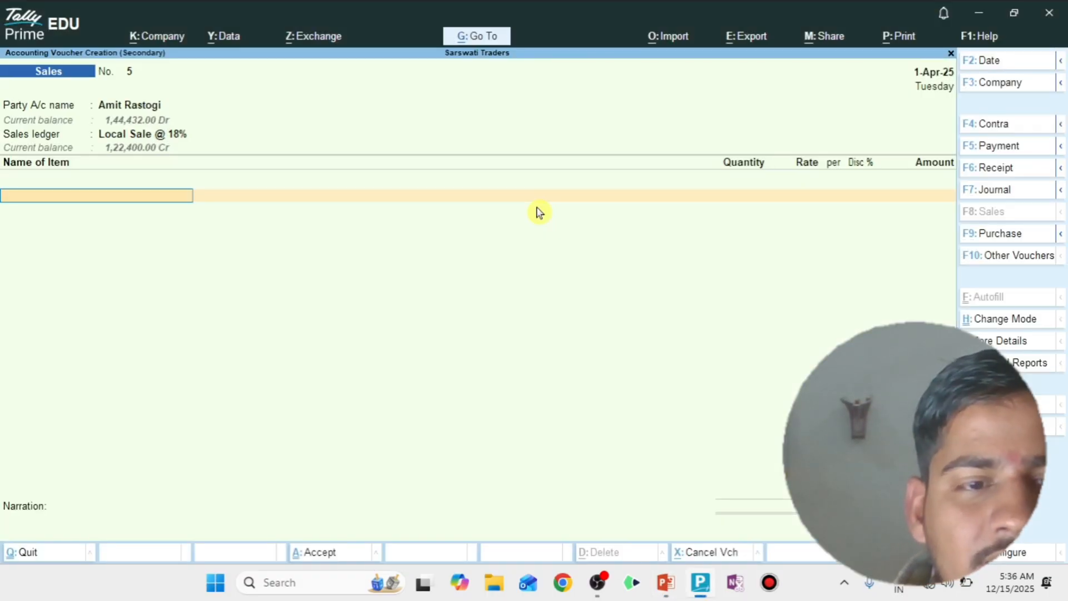
type("s")
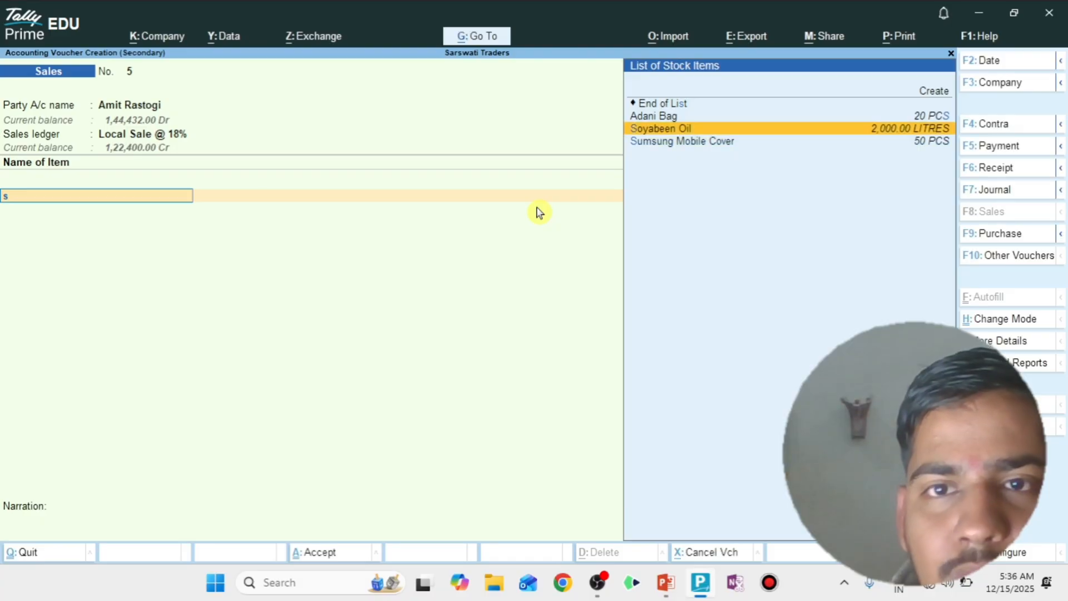
key("Down")
key("Return")
type("20")
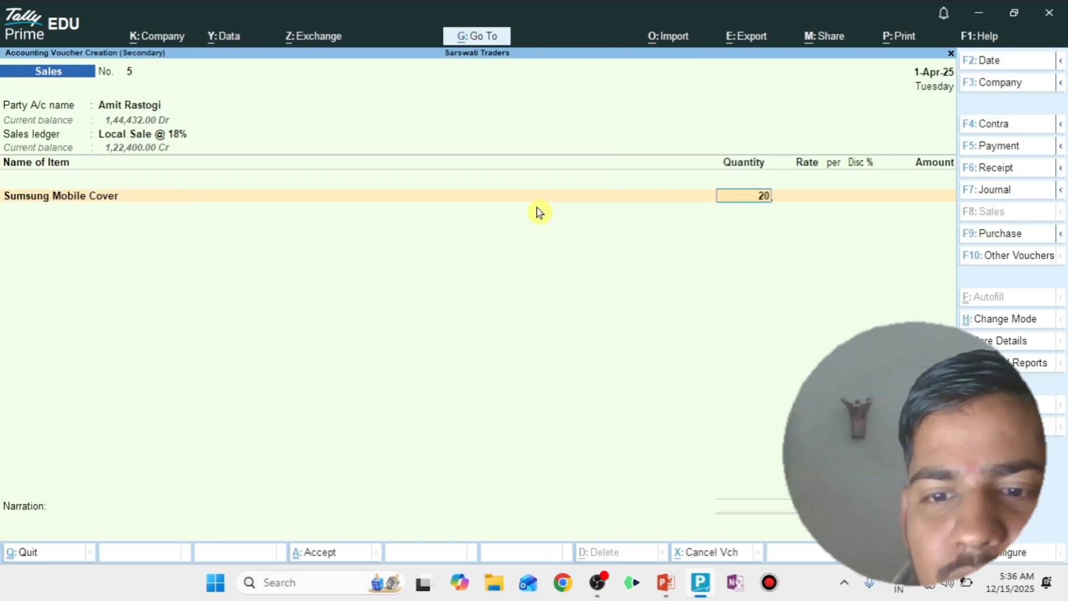
key("Return")
- Check the slide again and set the Samsung Mobile Cover rate to 120 per PCS
key("alt+Tab")
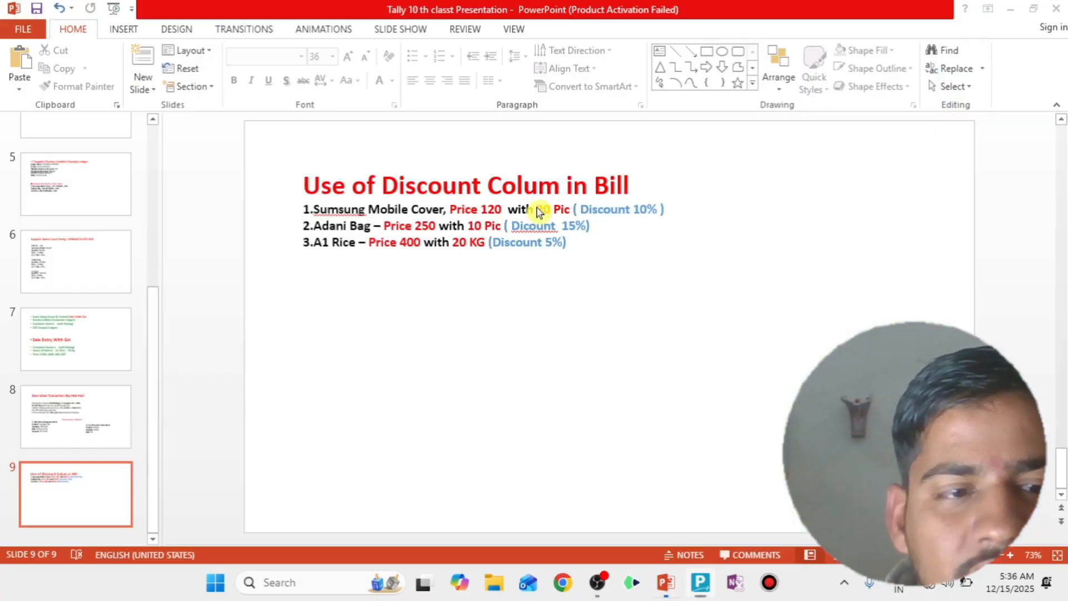
key("alt+Tab")
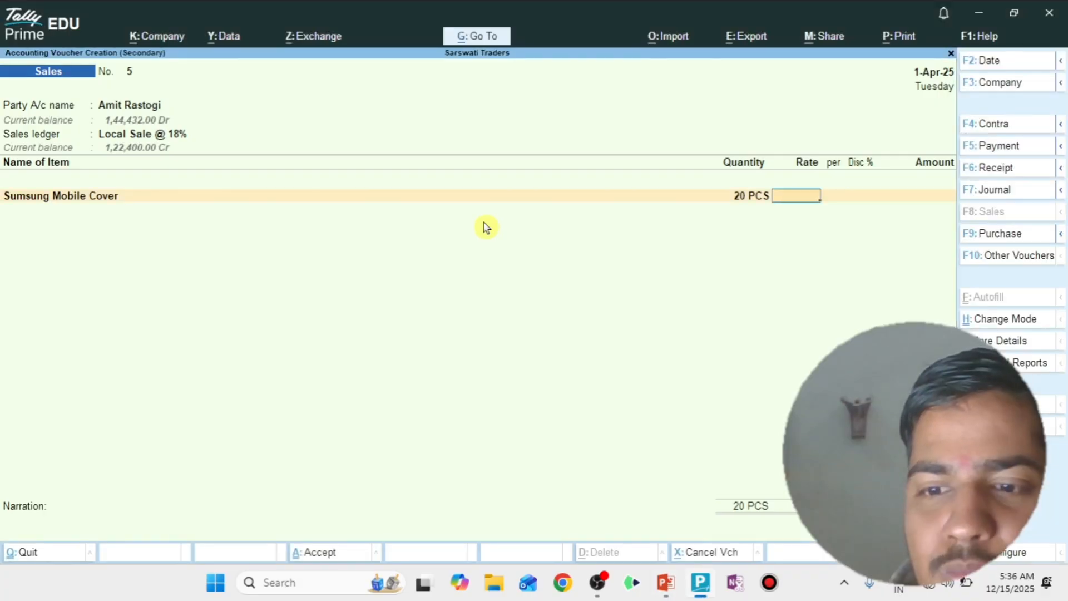
type("120")
key("Return")
- Apply a 10% discount to the Samsung Mobile Cover line
key("alt+Tab")
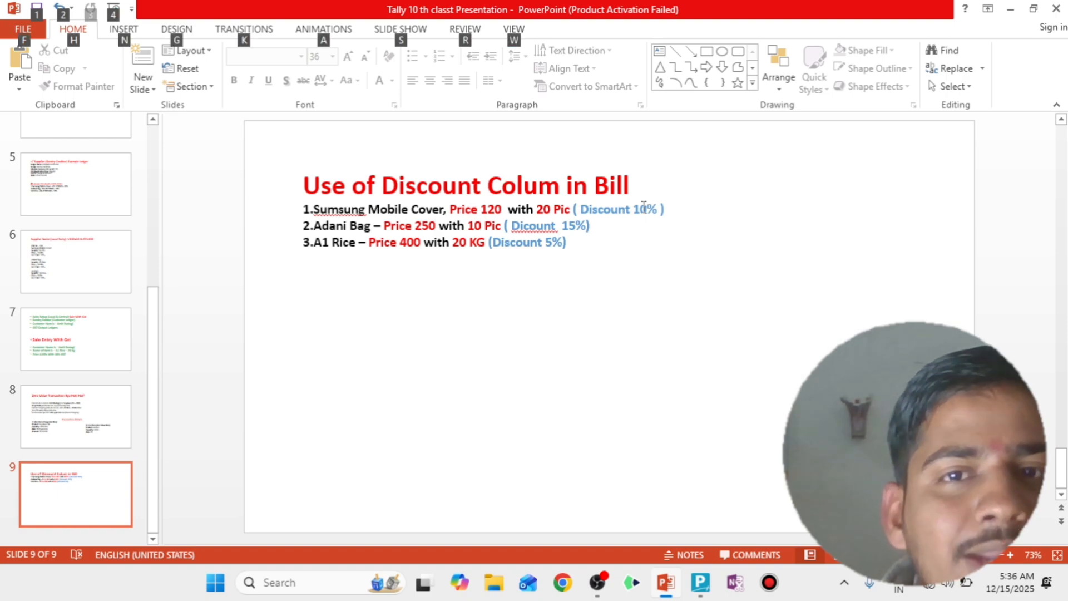
key("alt+Tab")
key("Return")
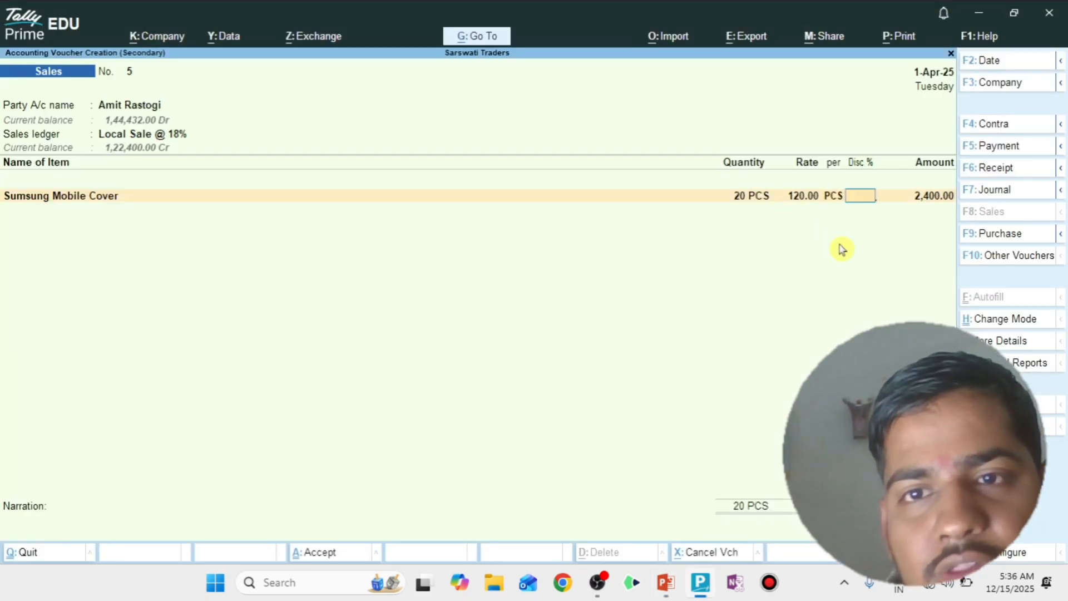
type("10")
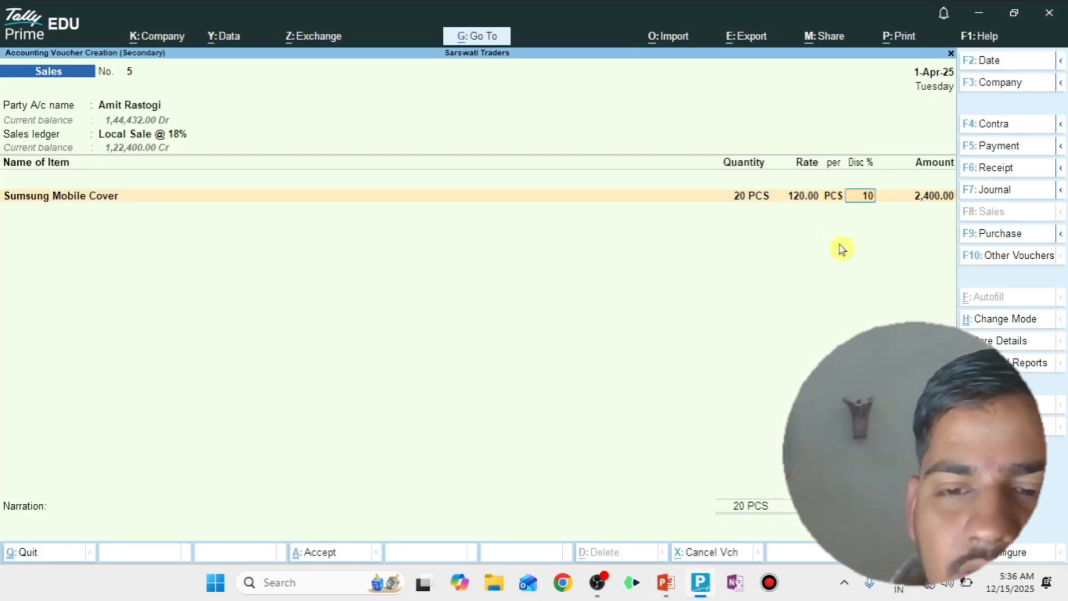
key("Return")
key("Return")
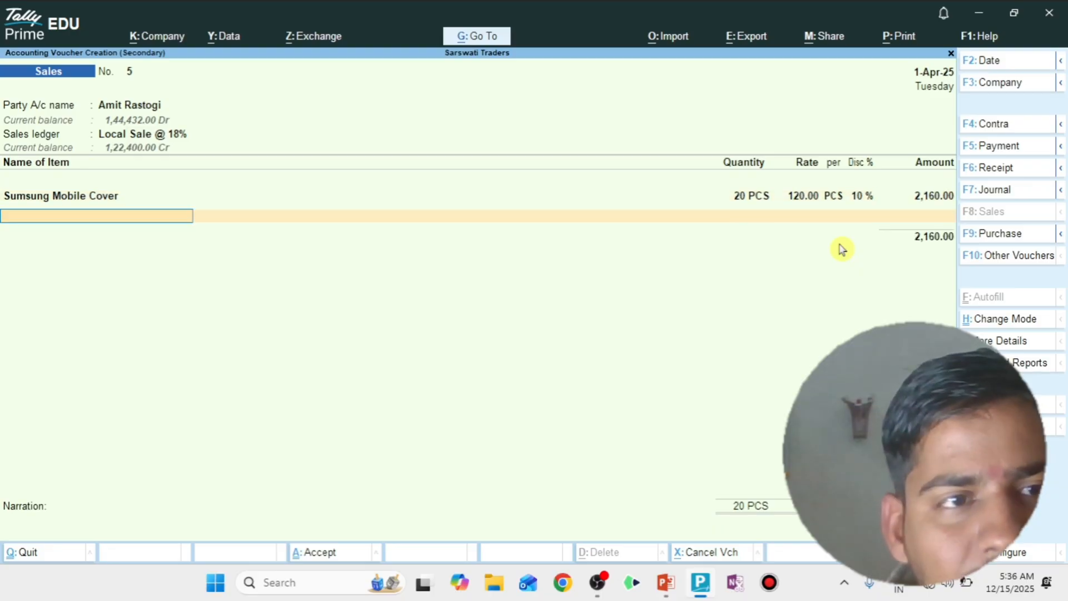
- Check the exercise slide, then add Adani Bag to the voucher with a quantity of 10 PCS at a rate of 250 per PCS
key("alt+Tab")
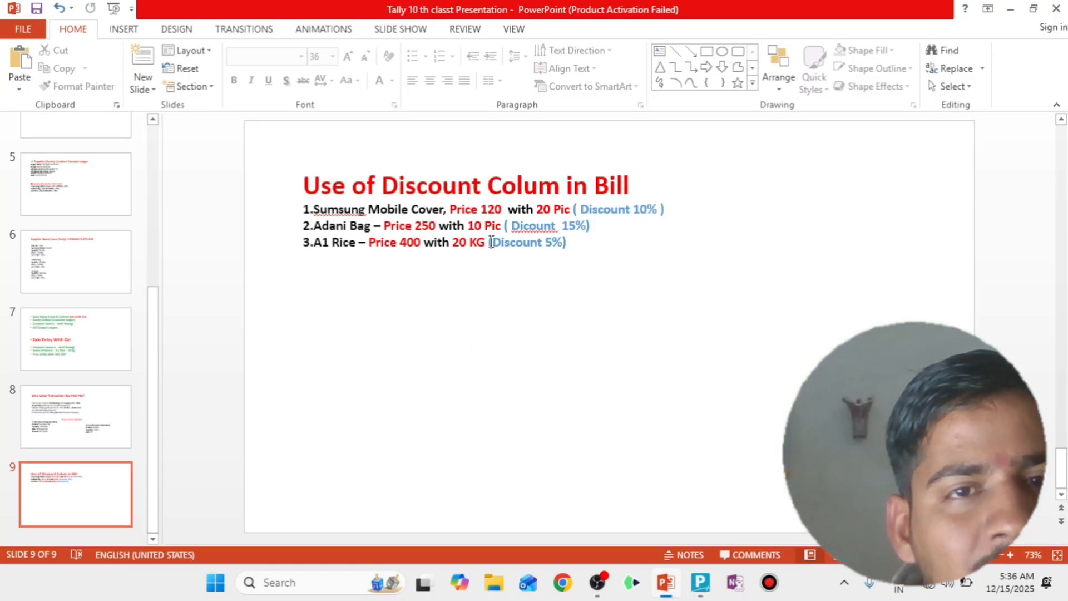
key("alt+Tab")
type("Ada")
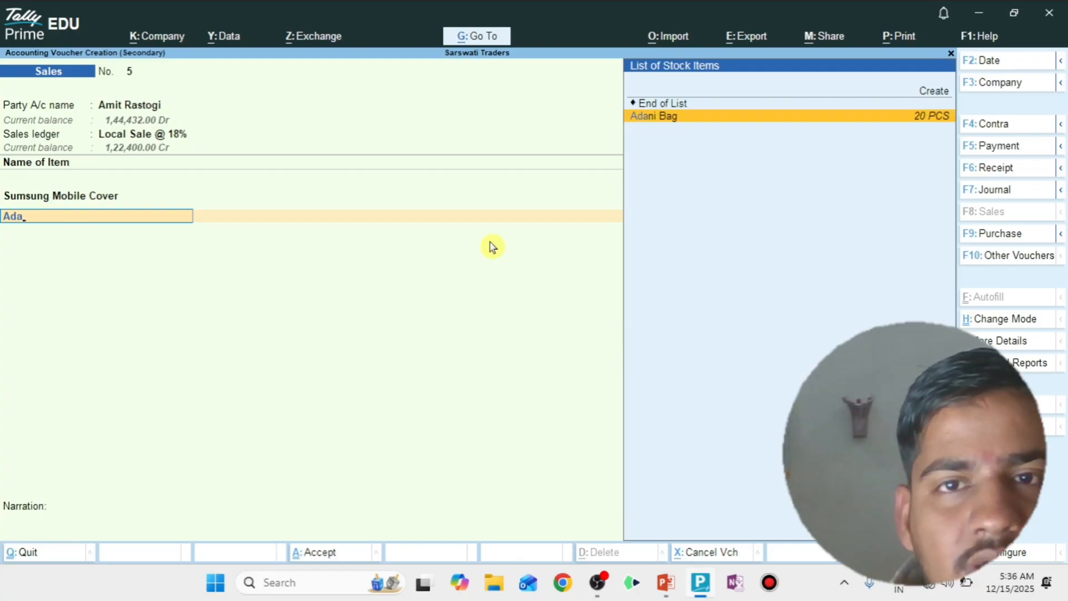
key("Return")
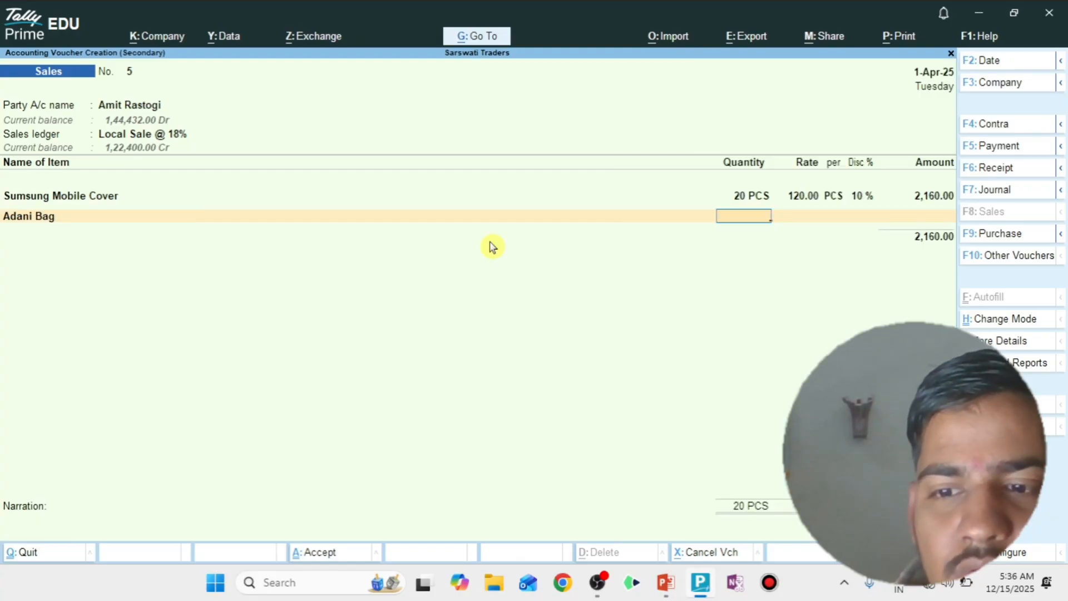
type("10")
key("Return")
type("250")
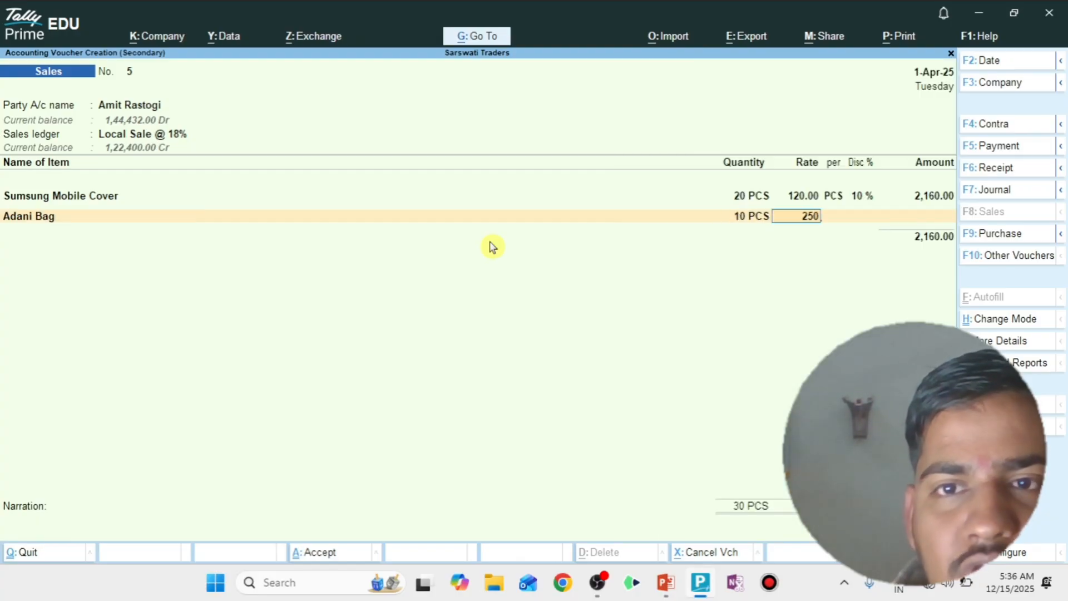
key("Return")
key("Return")
- Check the slide again and apply a 15% discount to the Adani Bag line
key("alt+Tab")
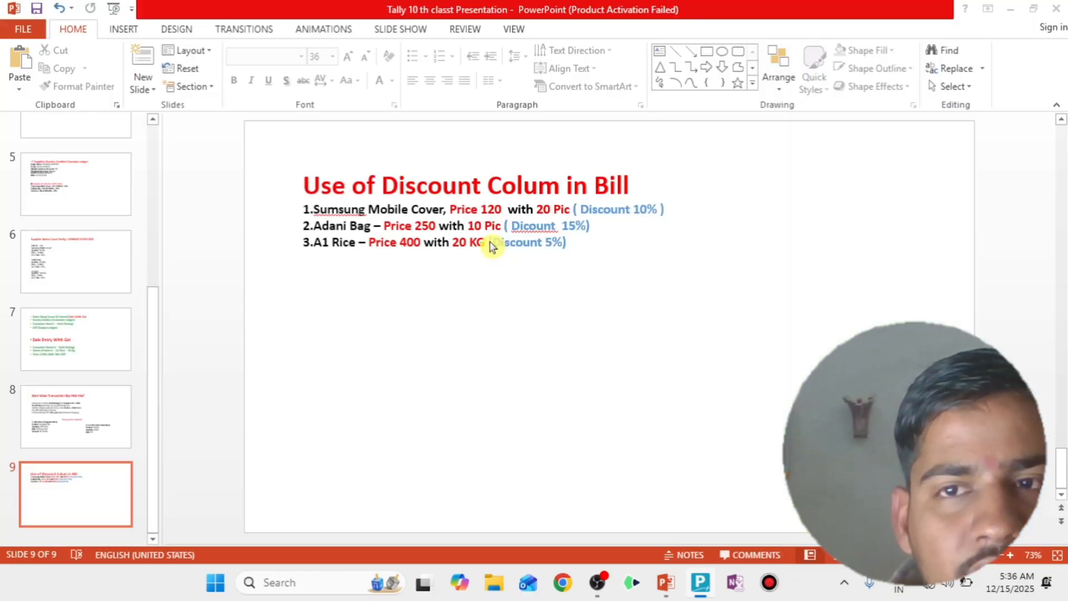
key("alt+Tab")
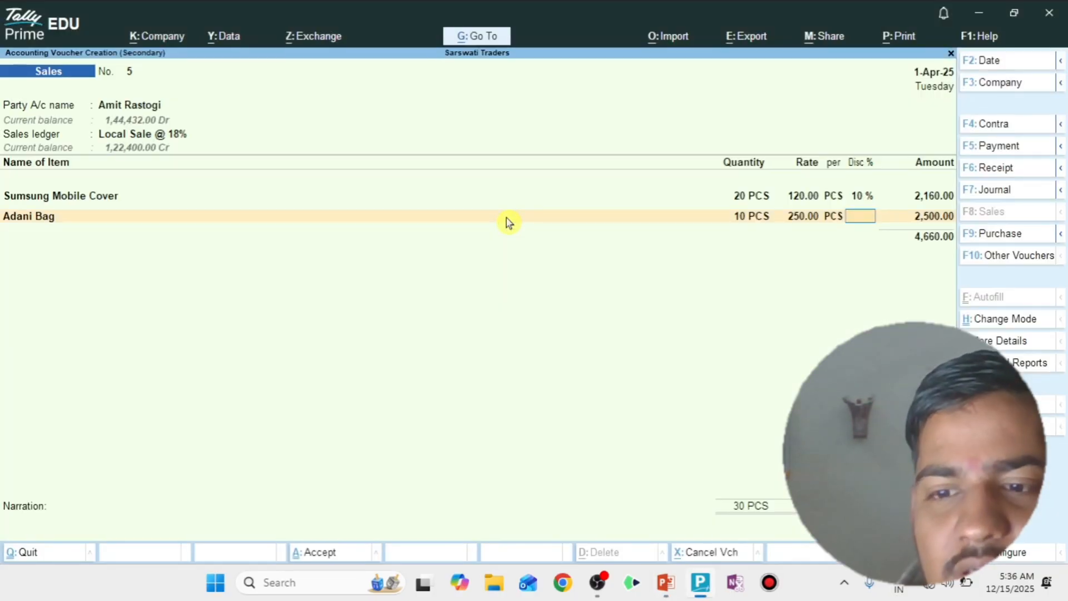
type("15")
key("Return")
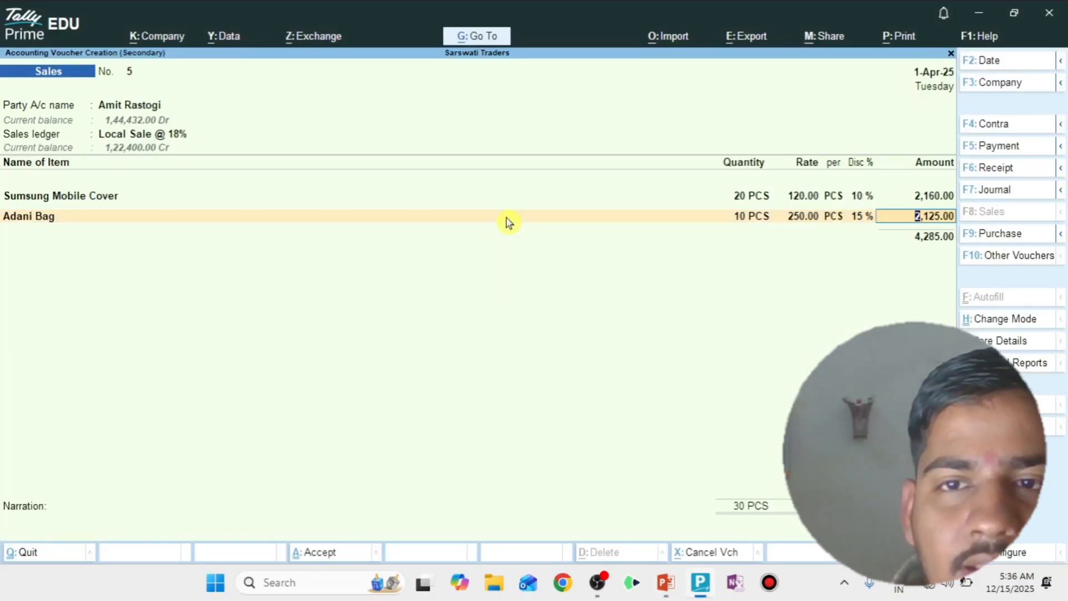
key("Return")
- Refer to the slide once more and add A1 Rice as the third stock item
key("alt+Tab")
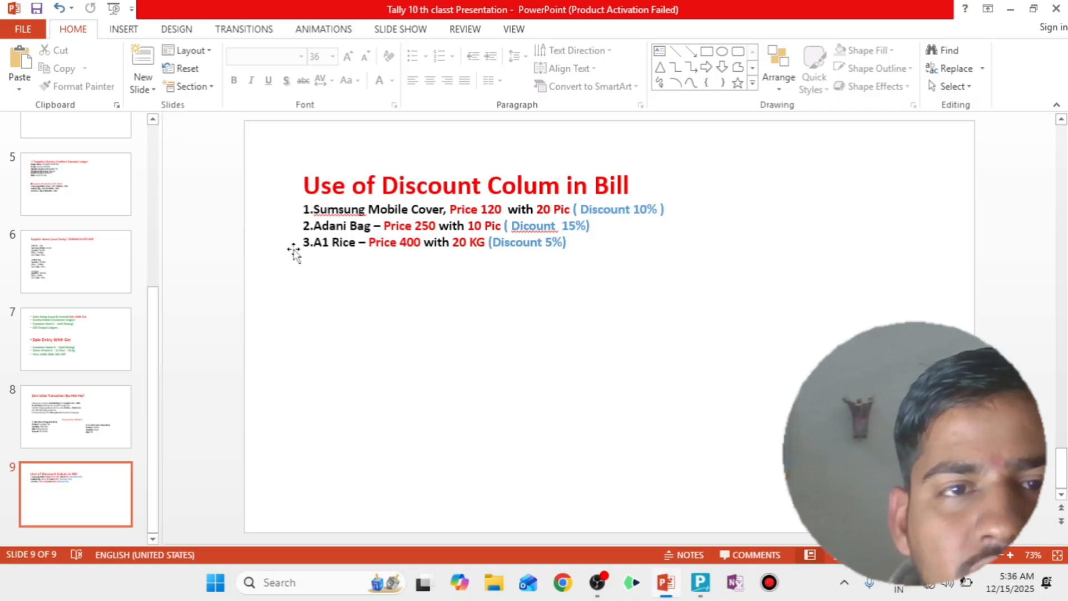
key("alt+Tab")
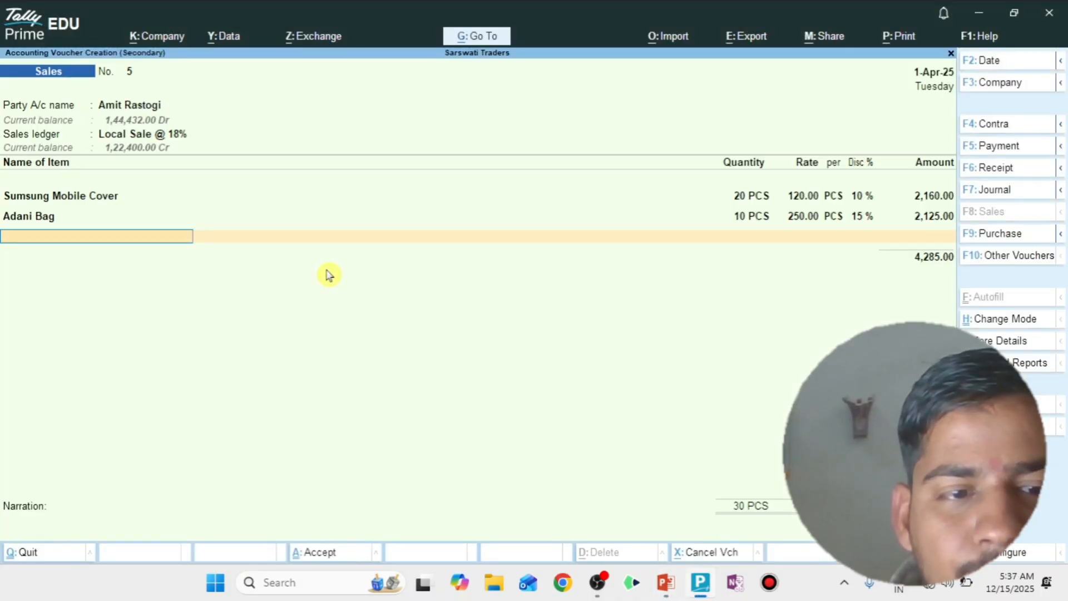
key("alt+Tab")
key("alt+Tab")
type("A")
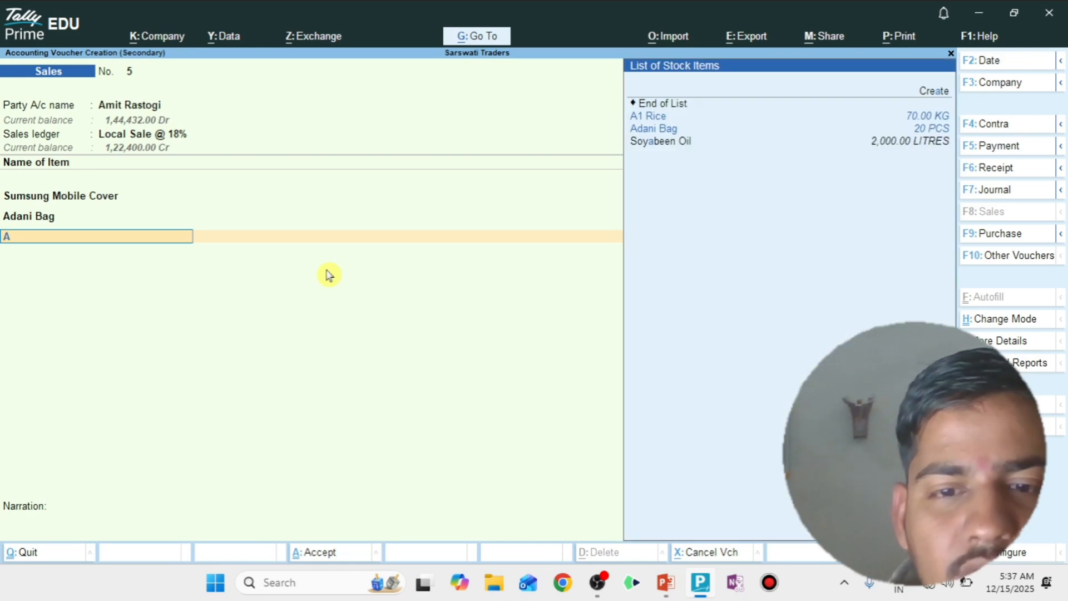
type("1")
key("Return")
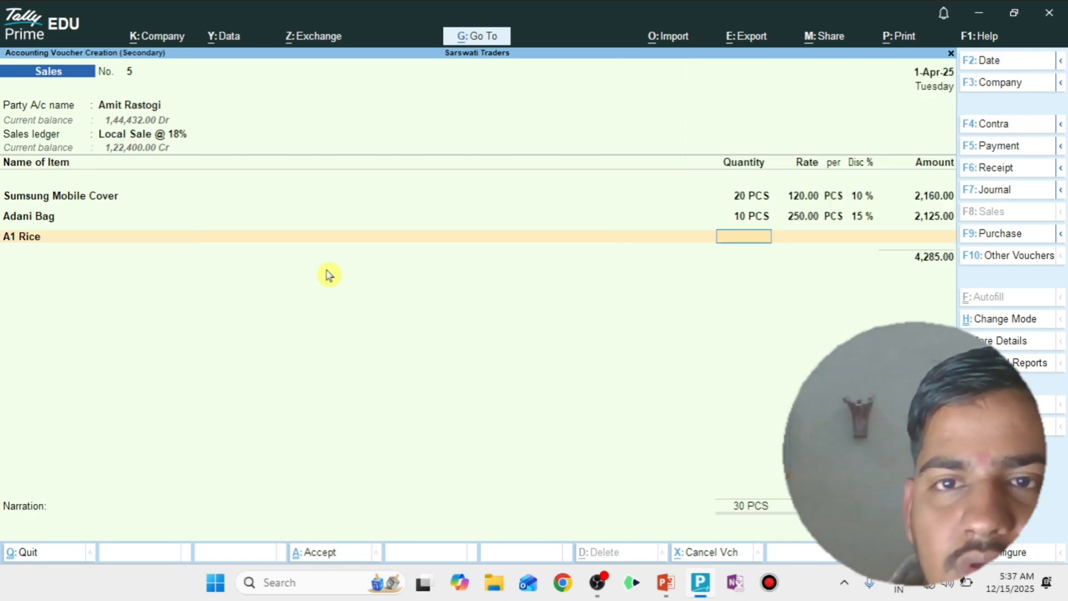
- Set the A1 Rice quantity to 20 KG and its rate to 400 per KG
key("alt+Tab")
key("alt+Tab")
type("2")
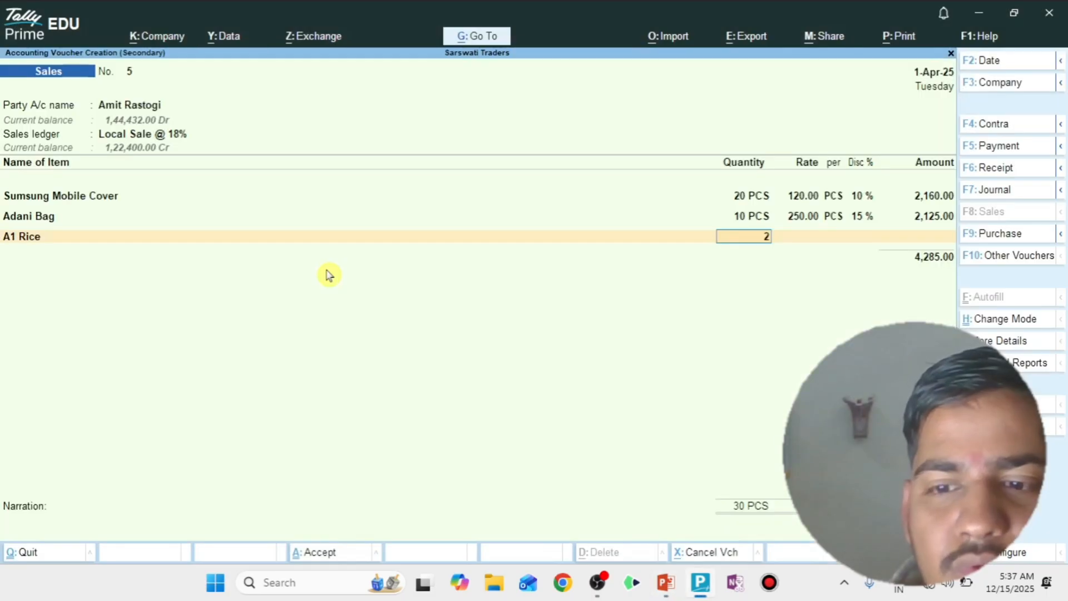
type("0")
key("Return")
type("4000")
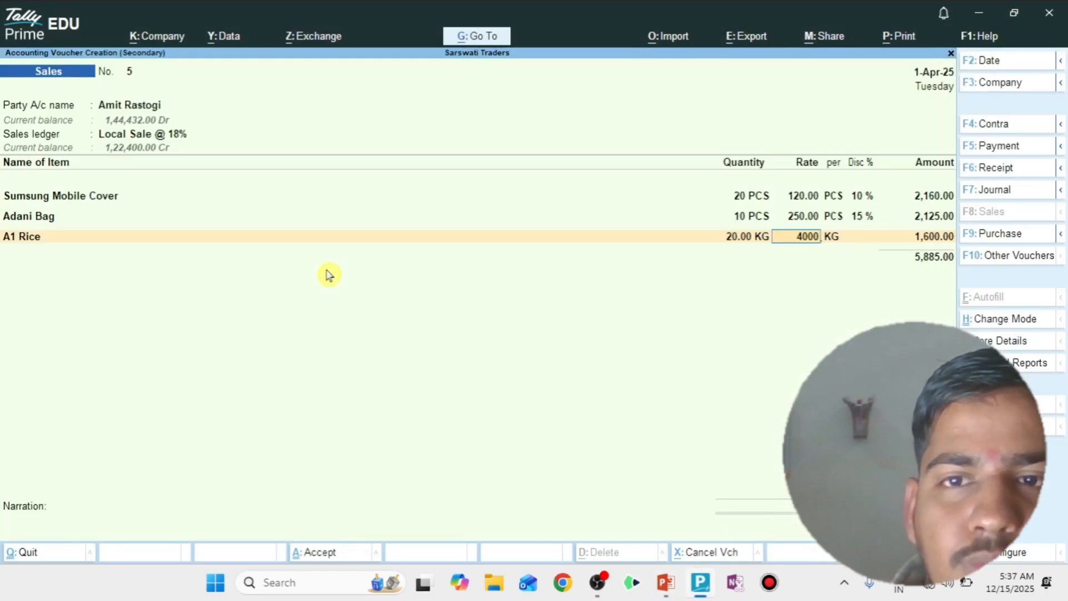
key("Return")
key("Return")
- Check the slide and apply a 5% discount to the A1 Rice line, then finish the item entries
key("alt+Tab")
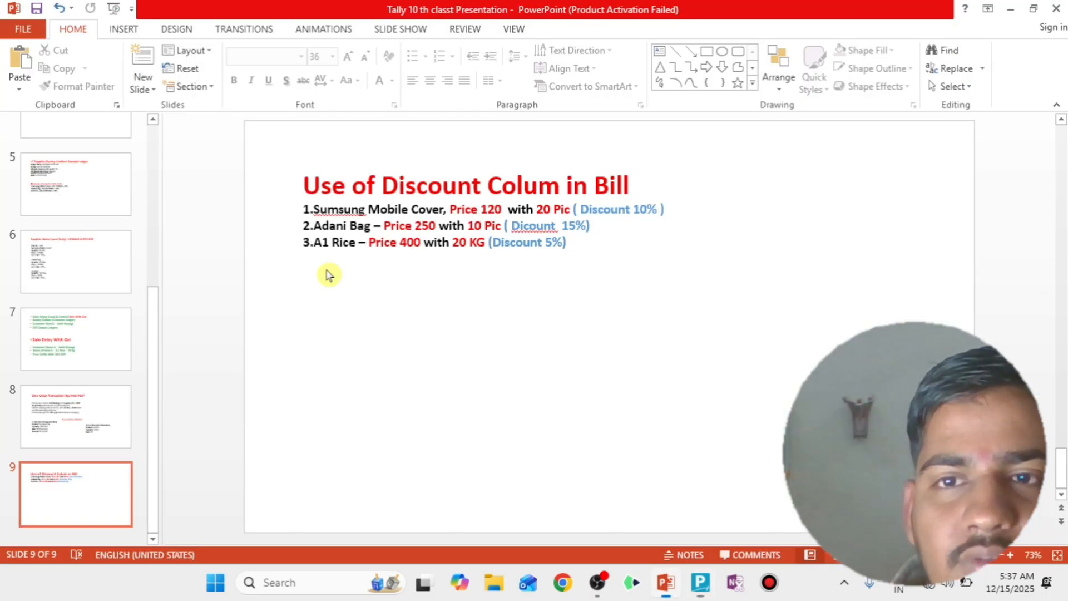
key("alt+Tab")
type("5")
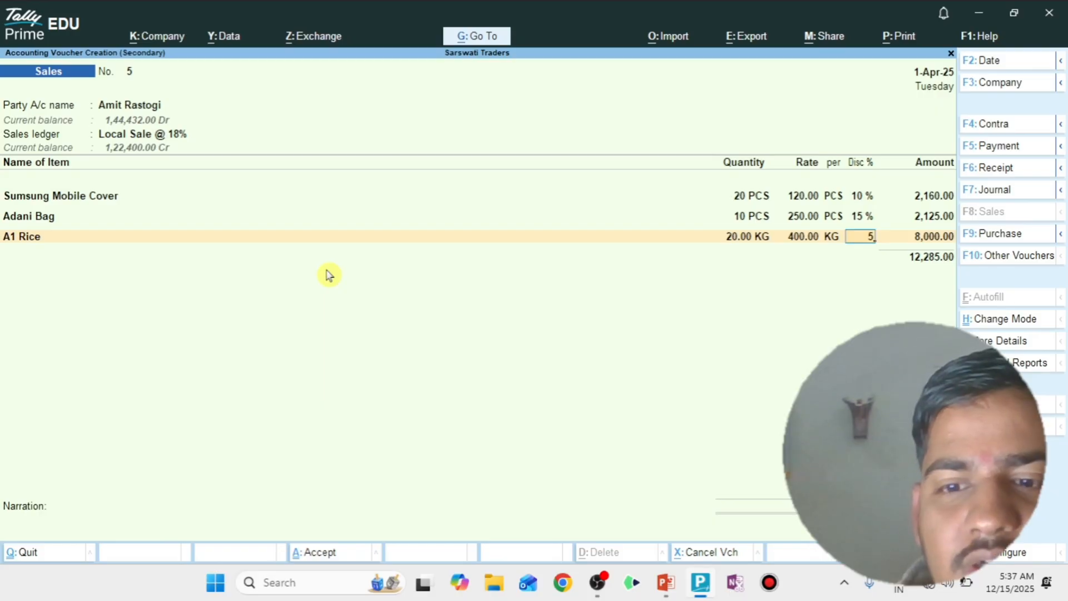
key("Return")
key("Return")
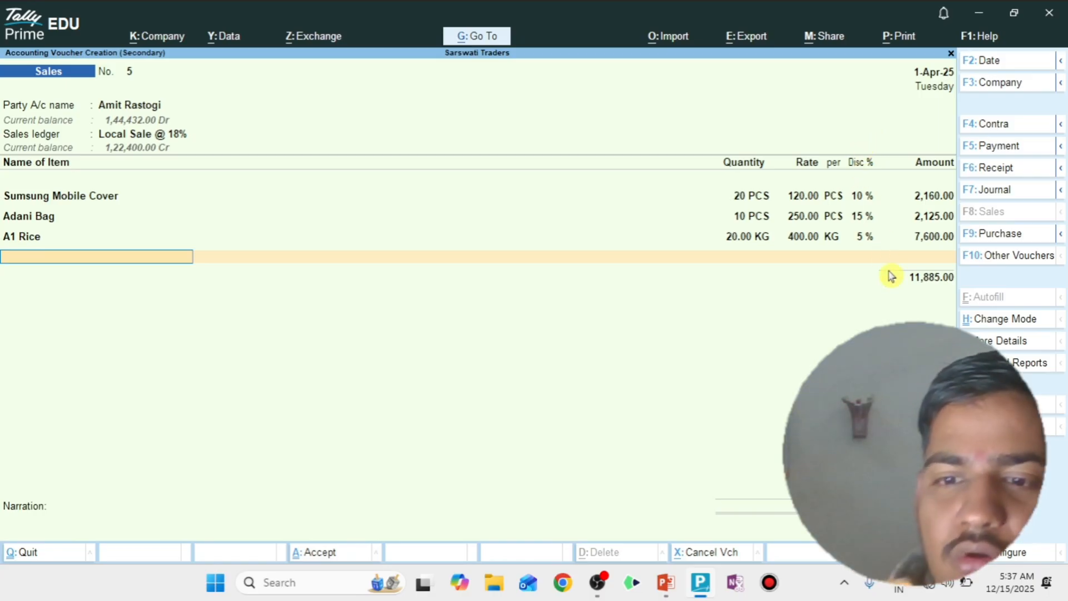
key("Return")
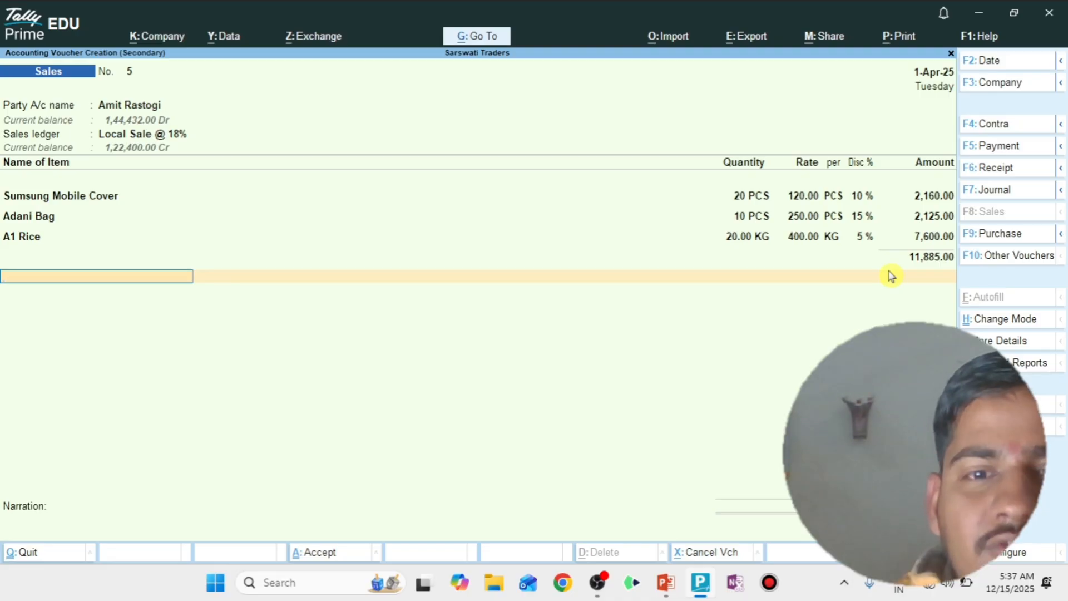
- Add the Output SGST @ 9% ledger below the items, replacing the mistakenly chosen IGST ledger
type("Out")
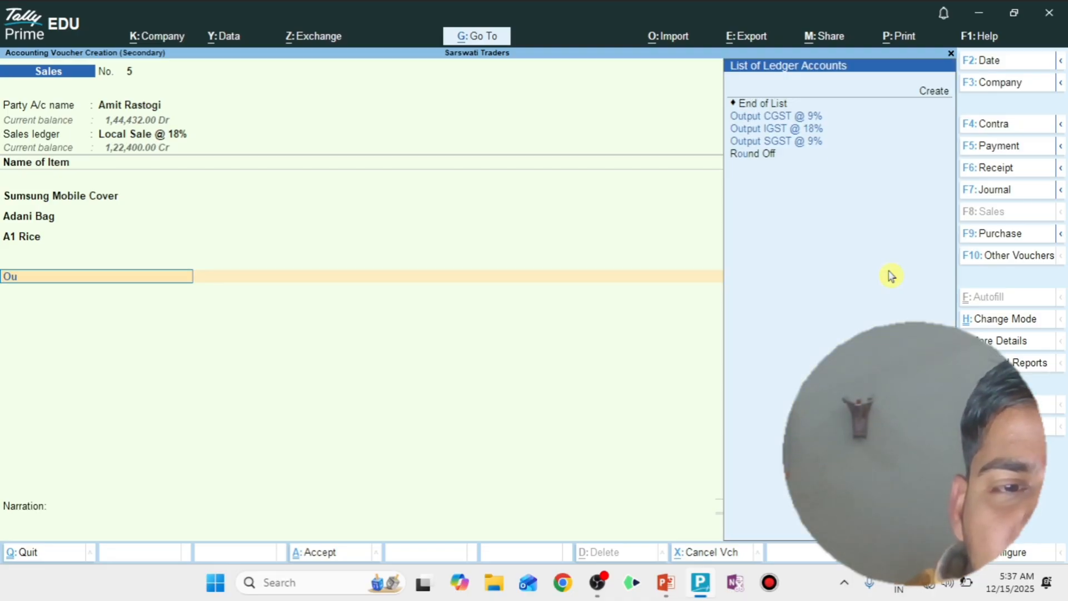
key("Down")
key("Down")
key("Return")
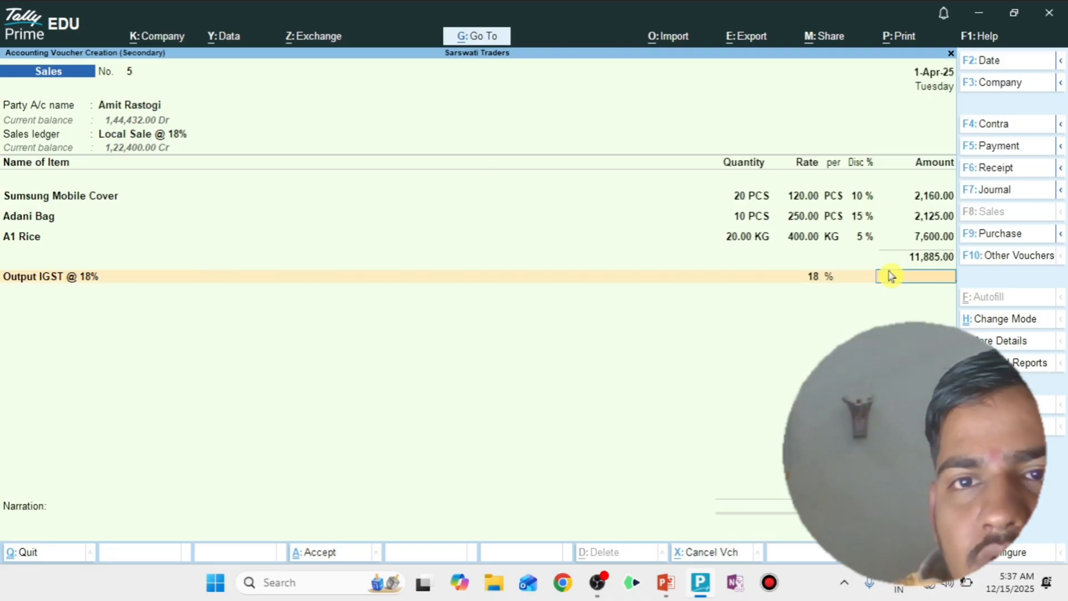
key("BackSpace")
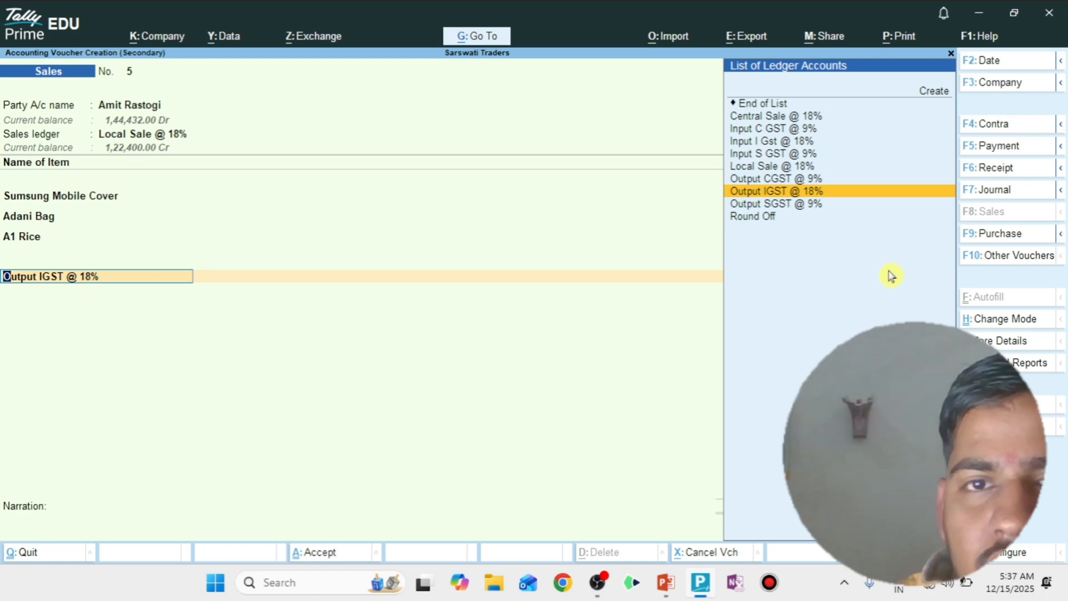
key("Down")
key("Return")
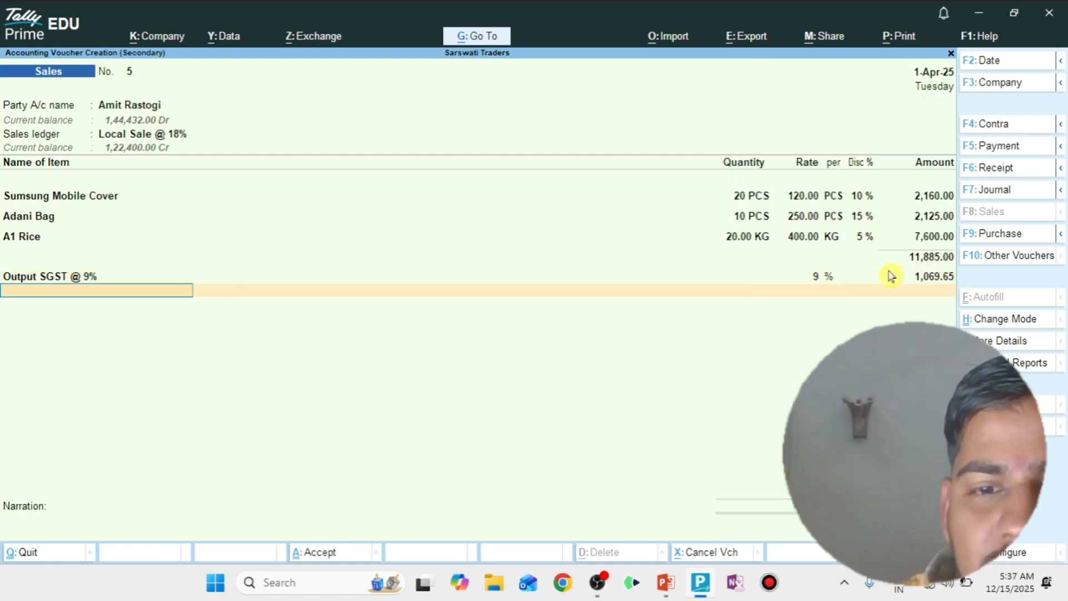
- Add the Output CGST @ 9% ledger to the voucher
type("Out")
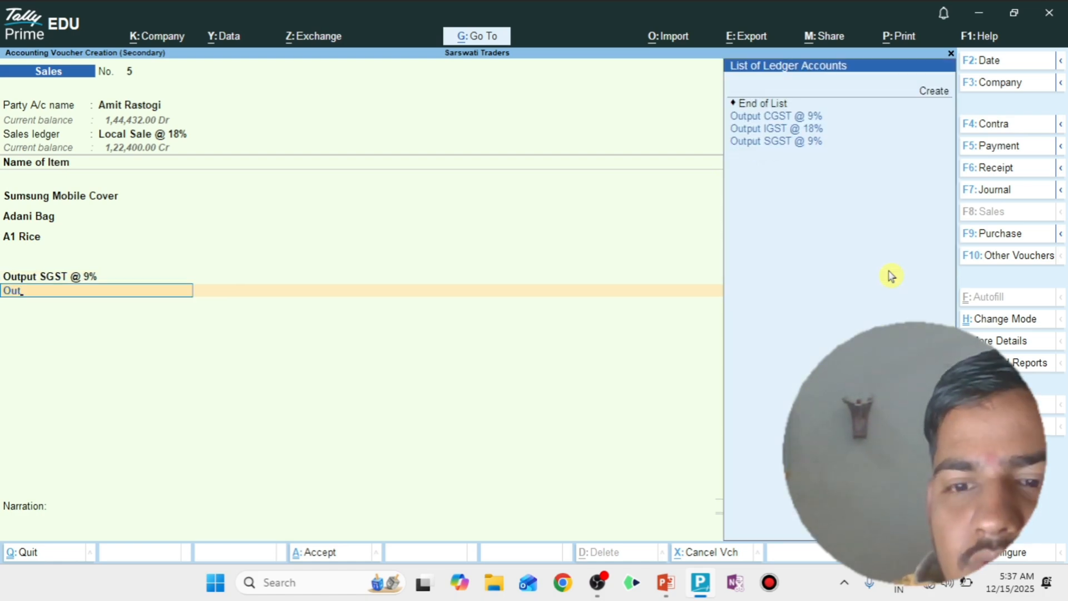
key("Return")
key("Return")
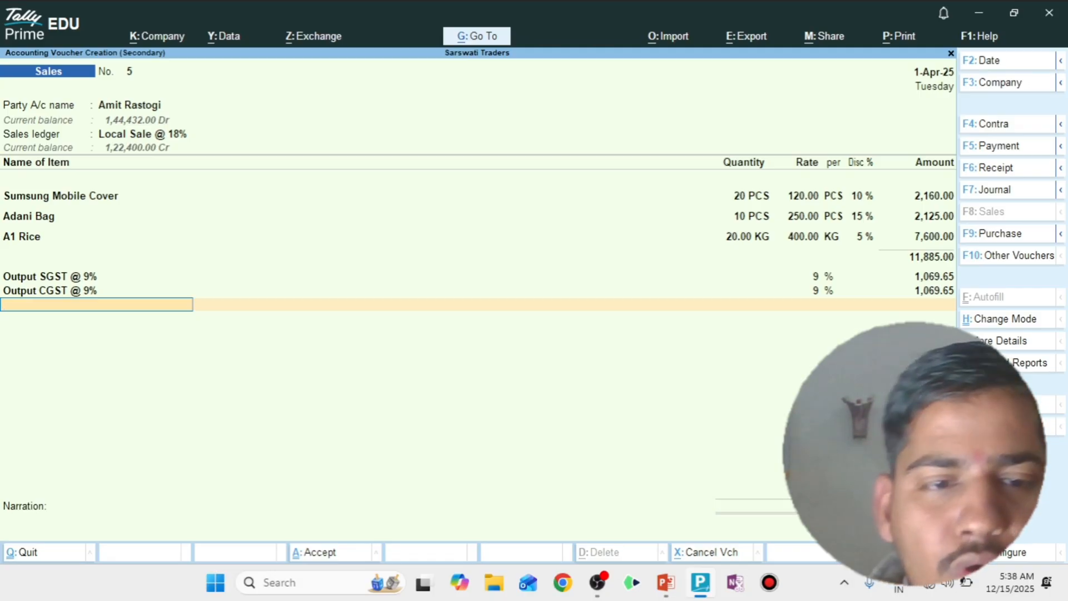
- Add the Round Off ledger to the voucher
type("Roun")
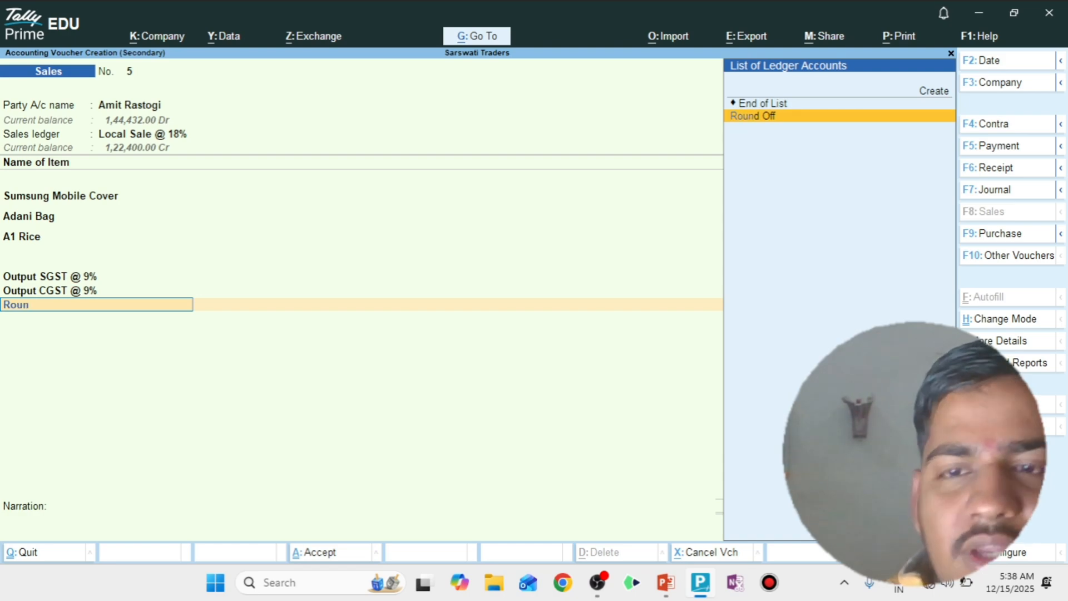
key("Return")
key("Return")
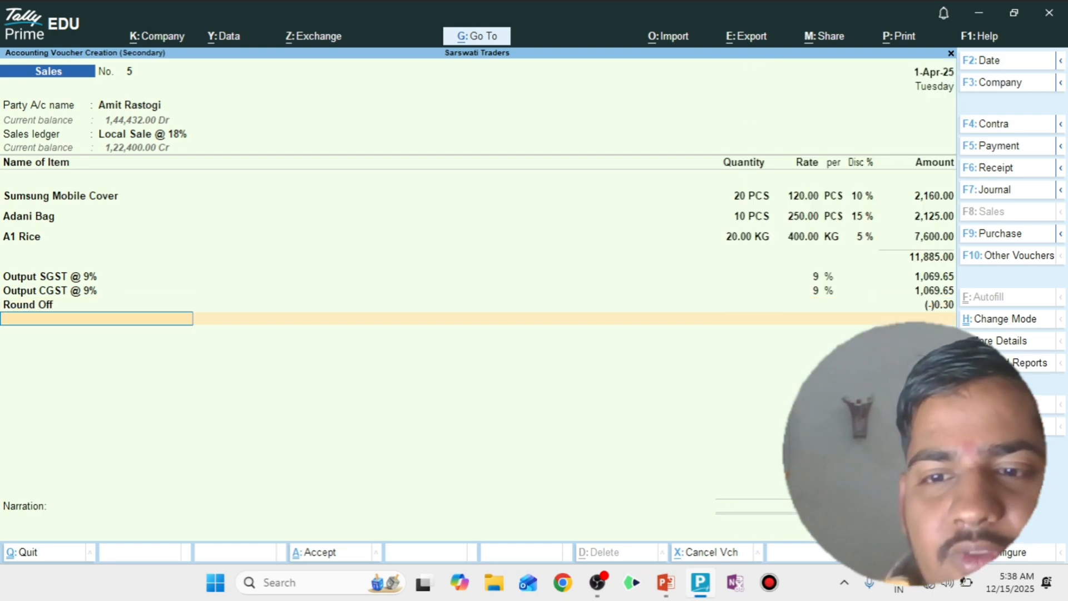